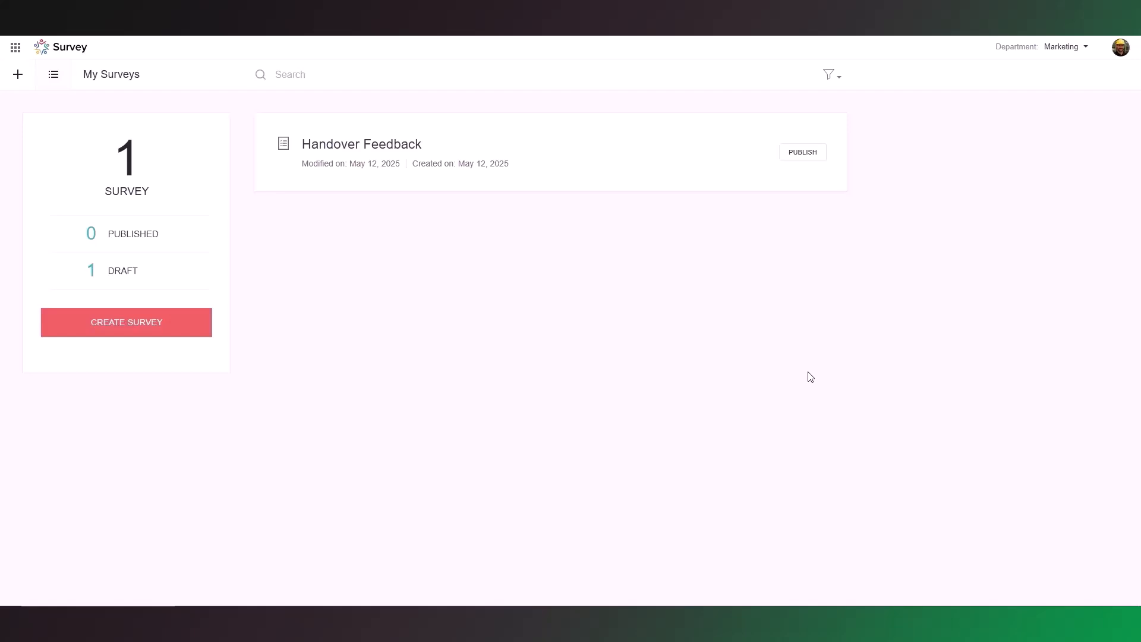
# Open the Handover Feedback survey and start editing it in the survey builder
pyautogui.click(186, 338)
pyautogui.moveTo(619, 183)
pyautogui.click(563, 167)
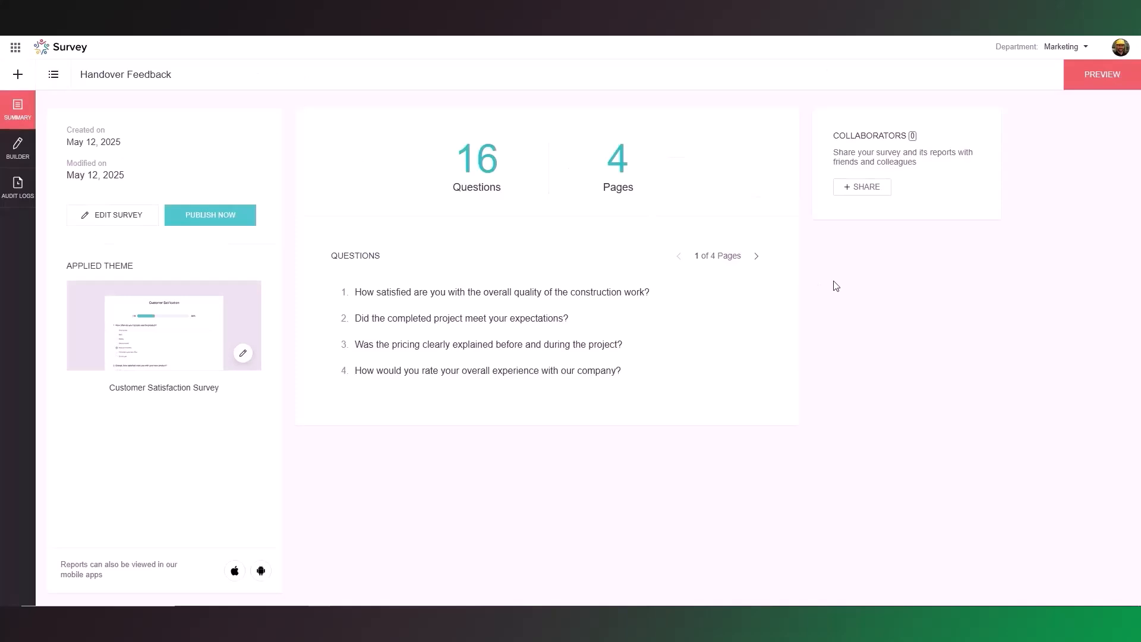
pyautogui.click(129, 219)
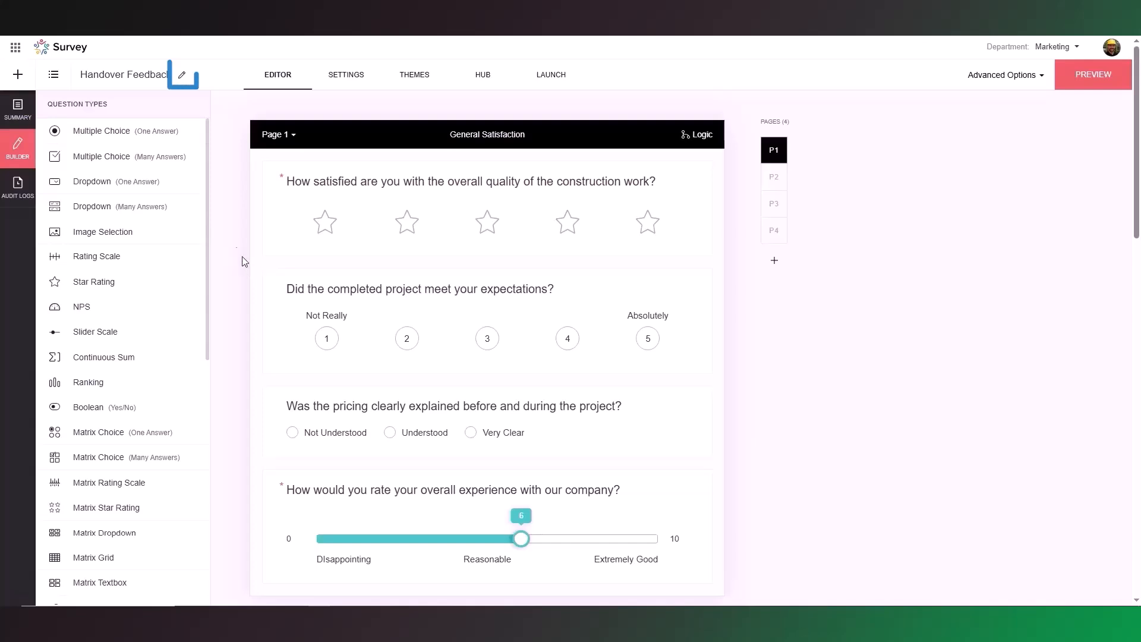
# Rename the survey to "Job Handover Feedback"
pyautogui.click(181, 75)
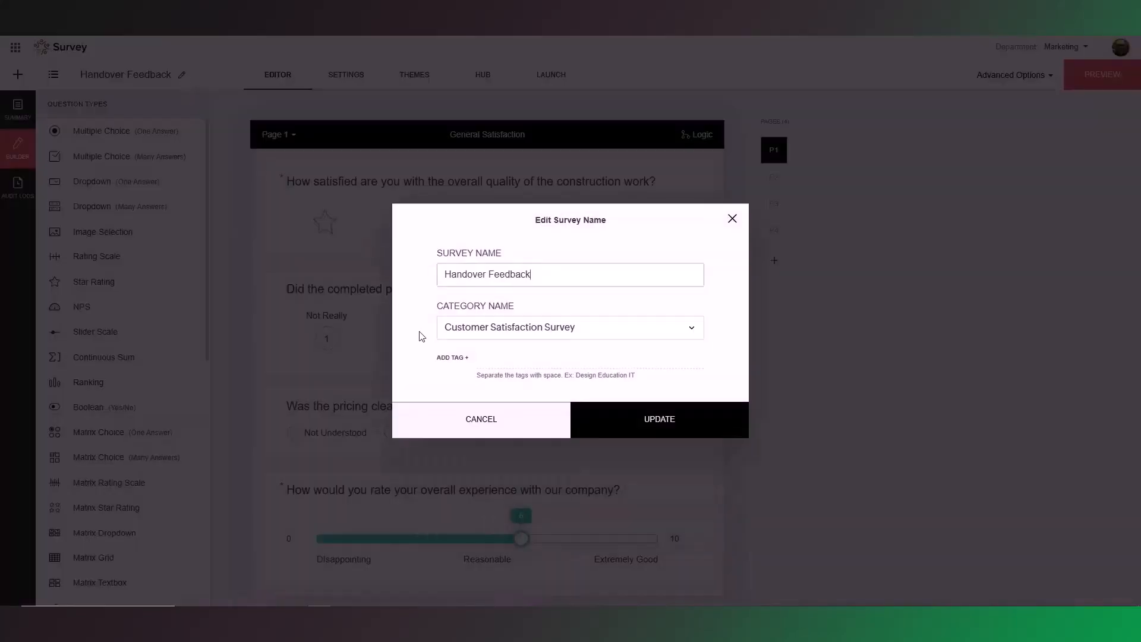
pyautogui.click(446, 274)
pyautogui.write('Job')
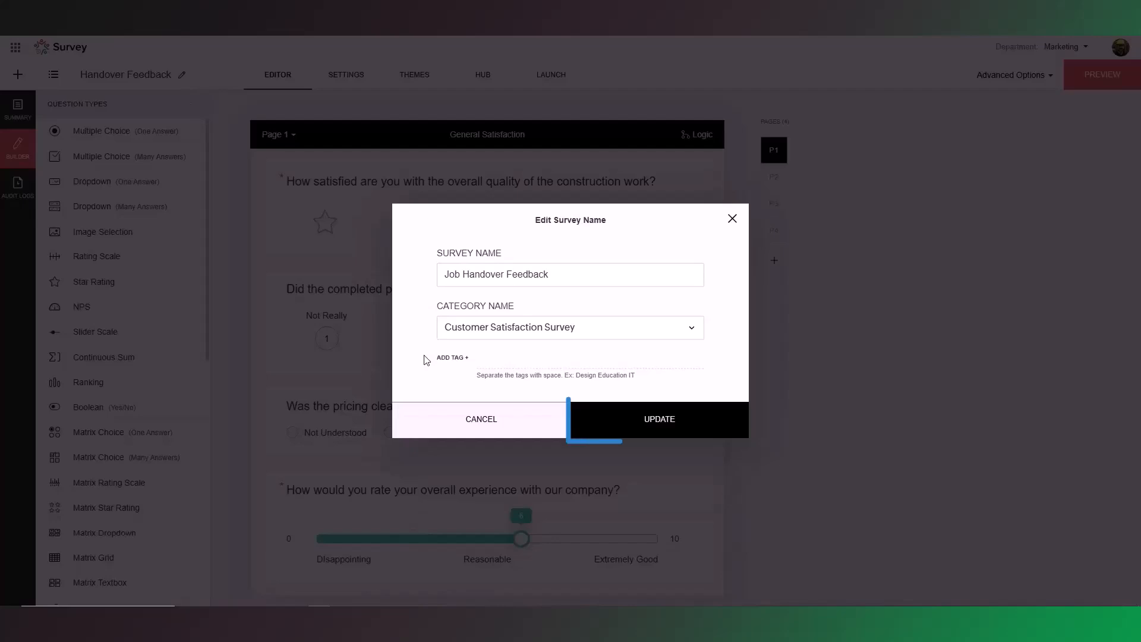
pyautogui.click(612, 430)
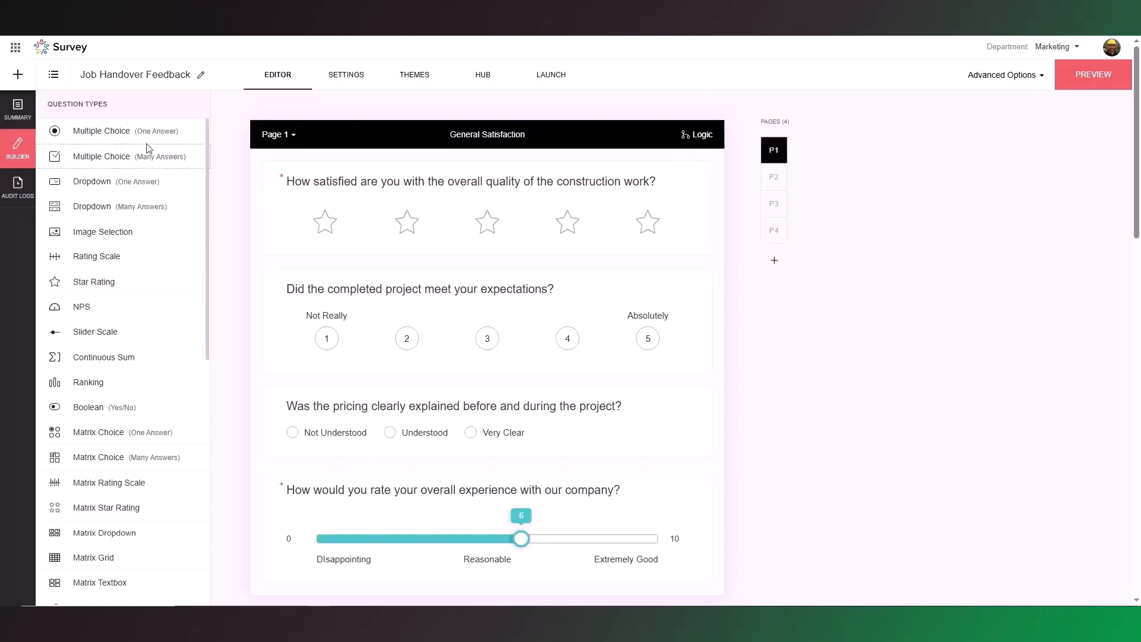
# Start a Multiple Choice (One Answer) question, make it mandatory, and try out individual textboxes for its choices
pyautogui.click(128, 139)
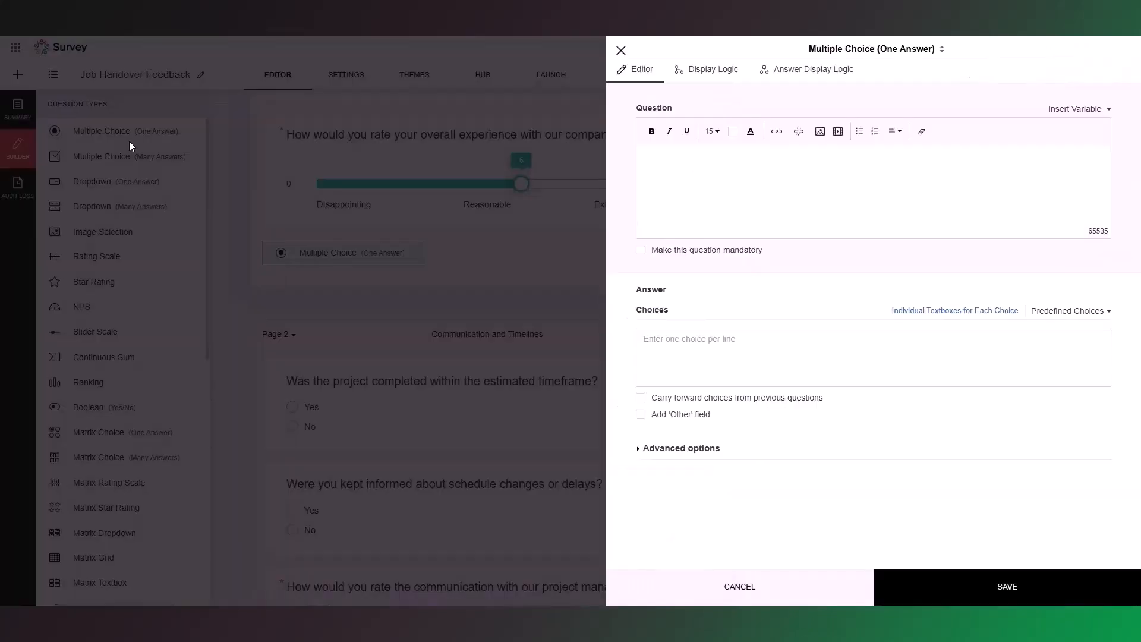
pyautogui.click(640, 250)
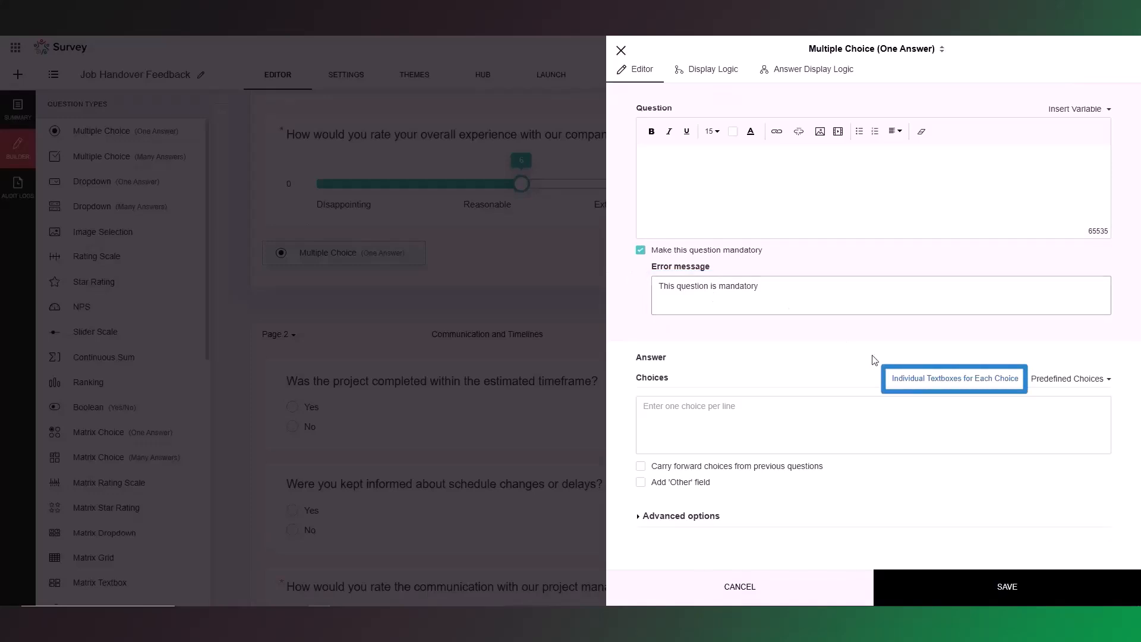
pyautogui.click(911, 379)
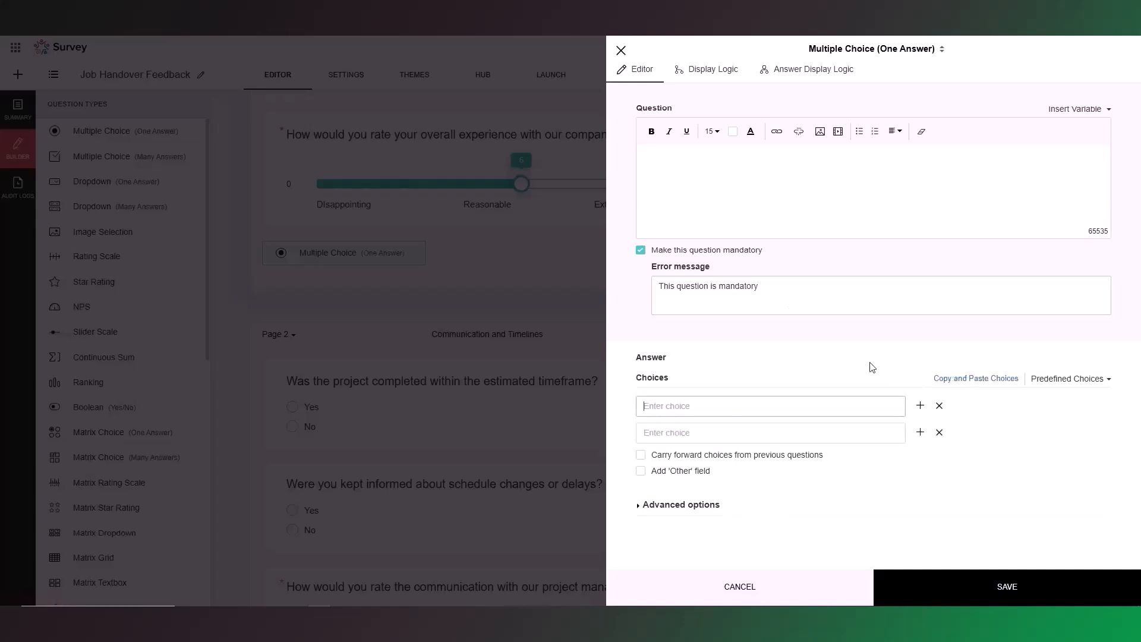
pyautogui.click(969, 379)
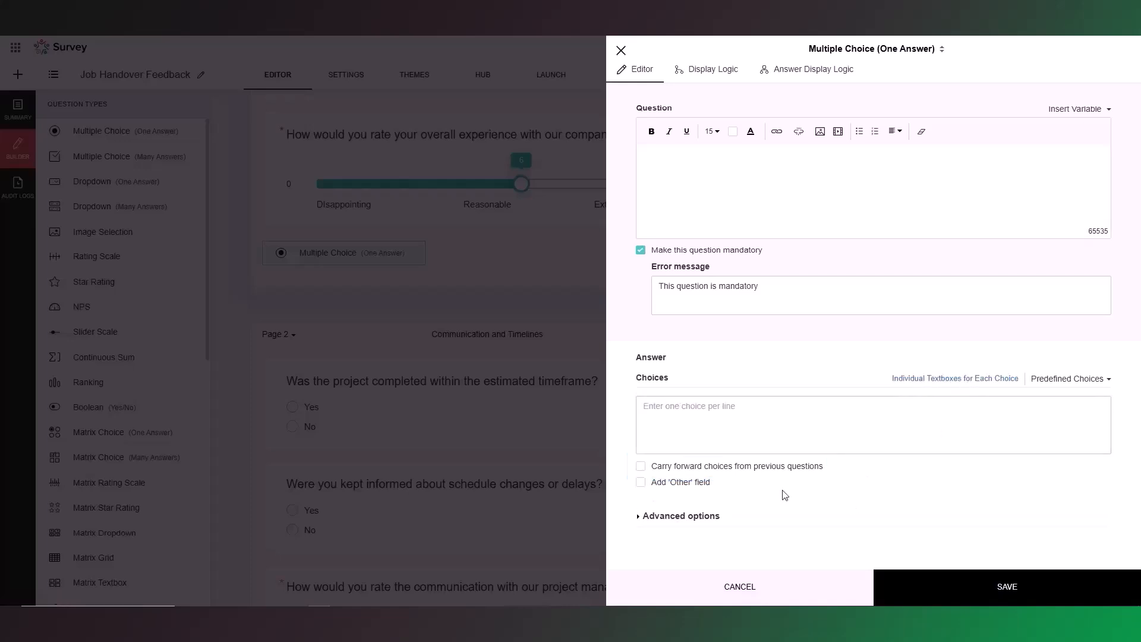
# Try carrying forward all choices from the pricing question into the new multiple choice question, and turn that option back off
pyautogui.click(641, 467)
pyautogui.scroll(-1, 636, 491)
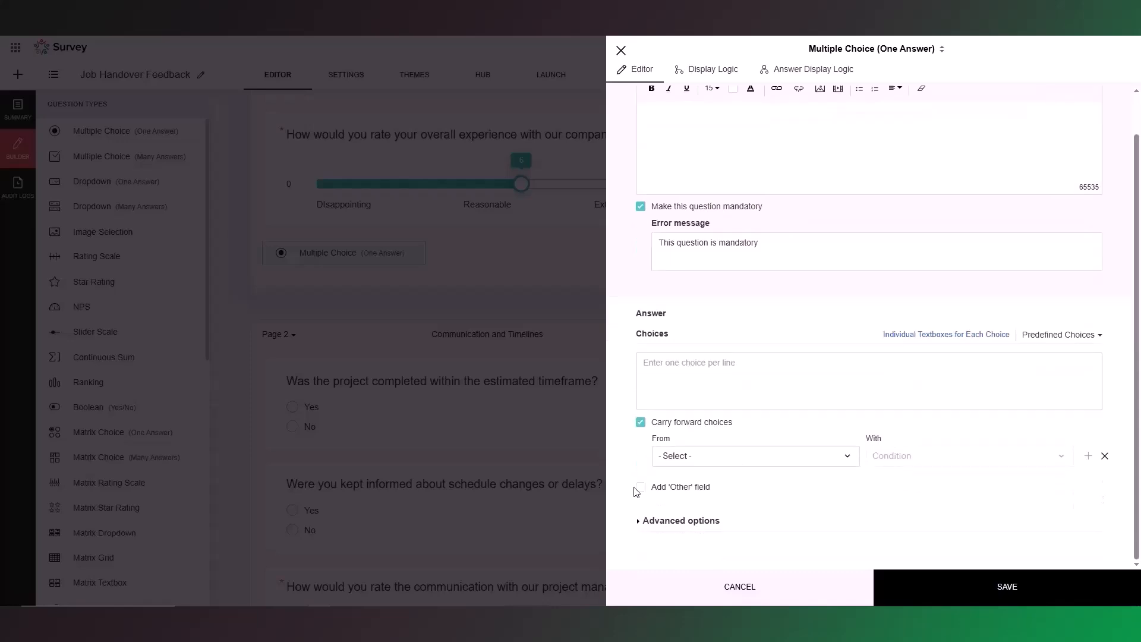
pyautogui.click(847, 456)
pyautogui.click(761, 503)
pyautogui.click(971, 464)
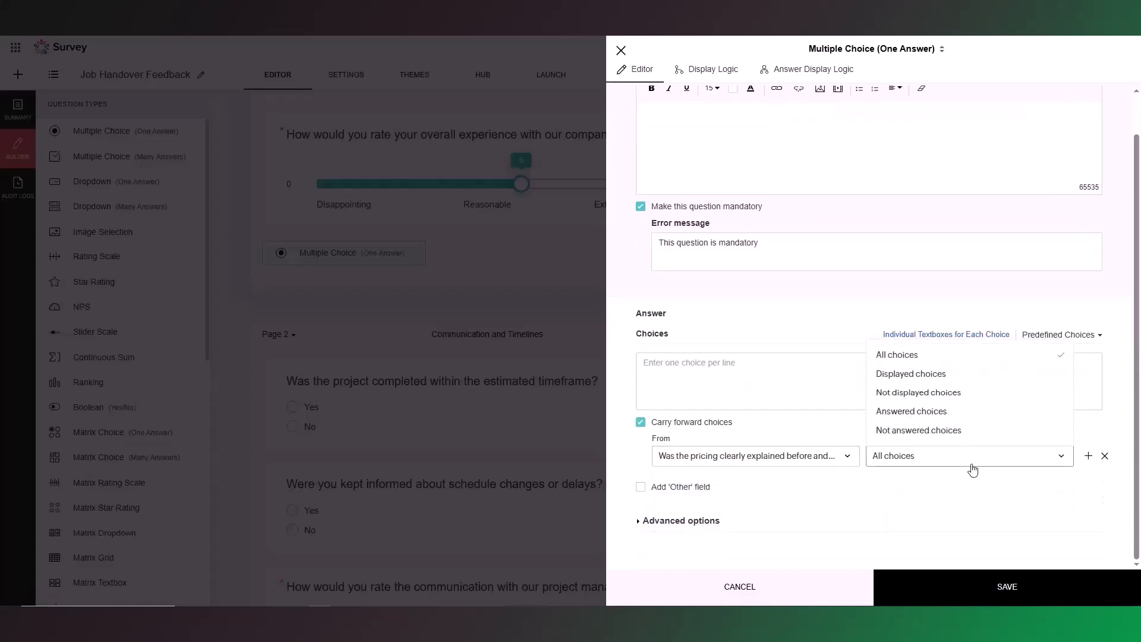
pyautogui.click(972, 466)
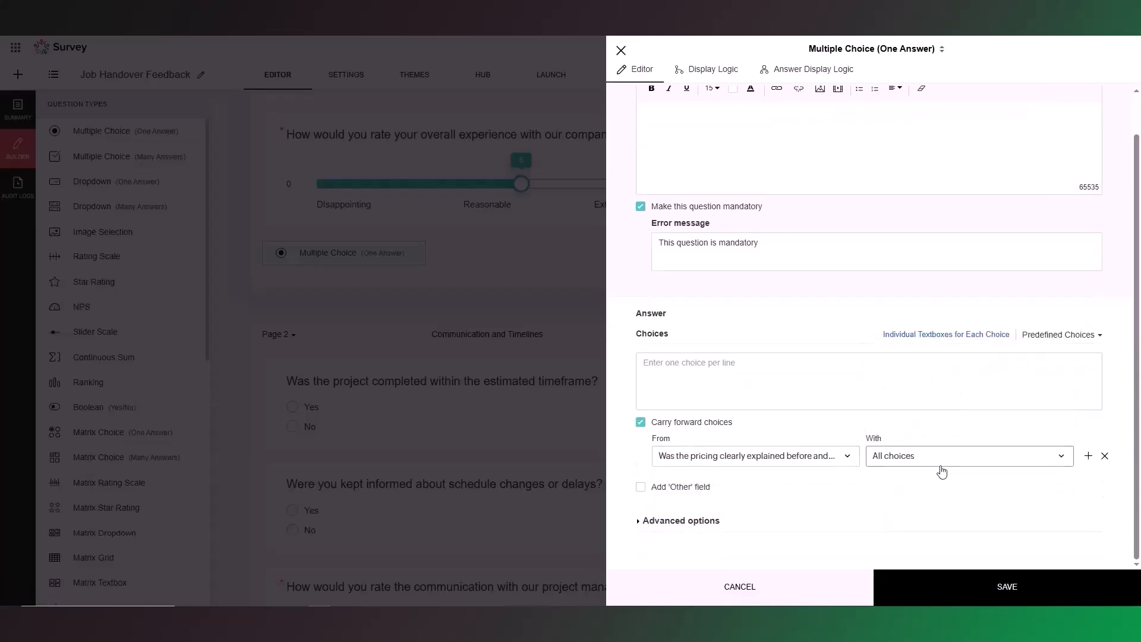
pyautogui.click(641, 423)
# Try the 'Other' field, examine the advanced options of the multiple choice question, and discard the question
pyautogui.click(641, 482)
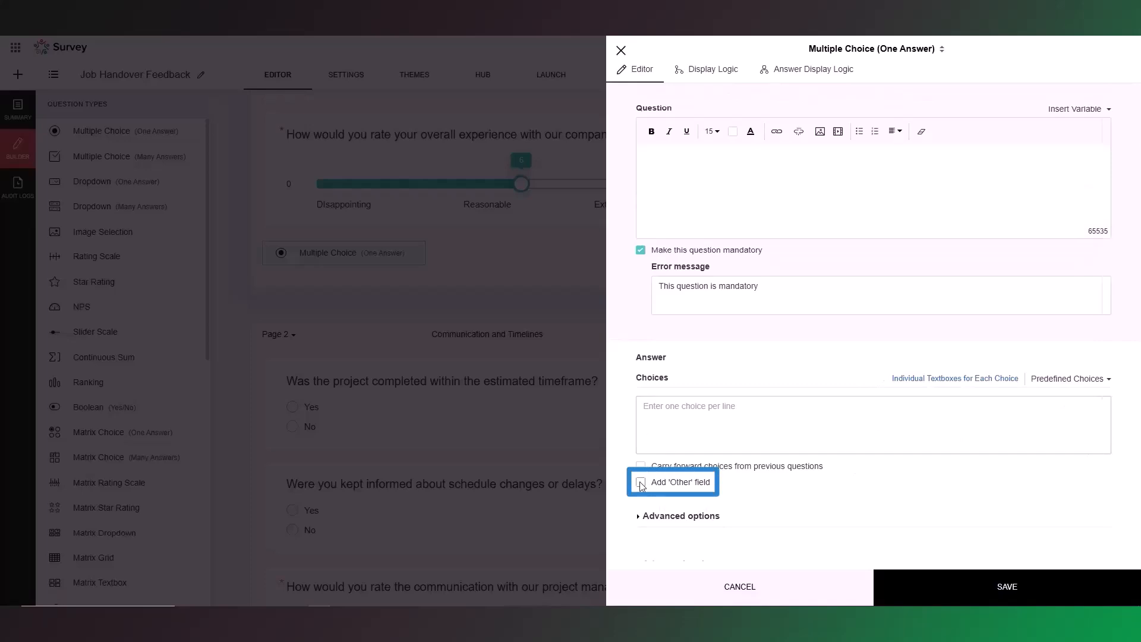
pyautogui.scroll(-1, 624, 463)
pyautogui.click(640, 436)
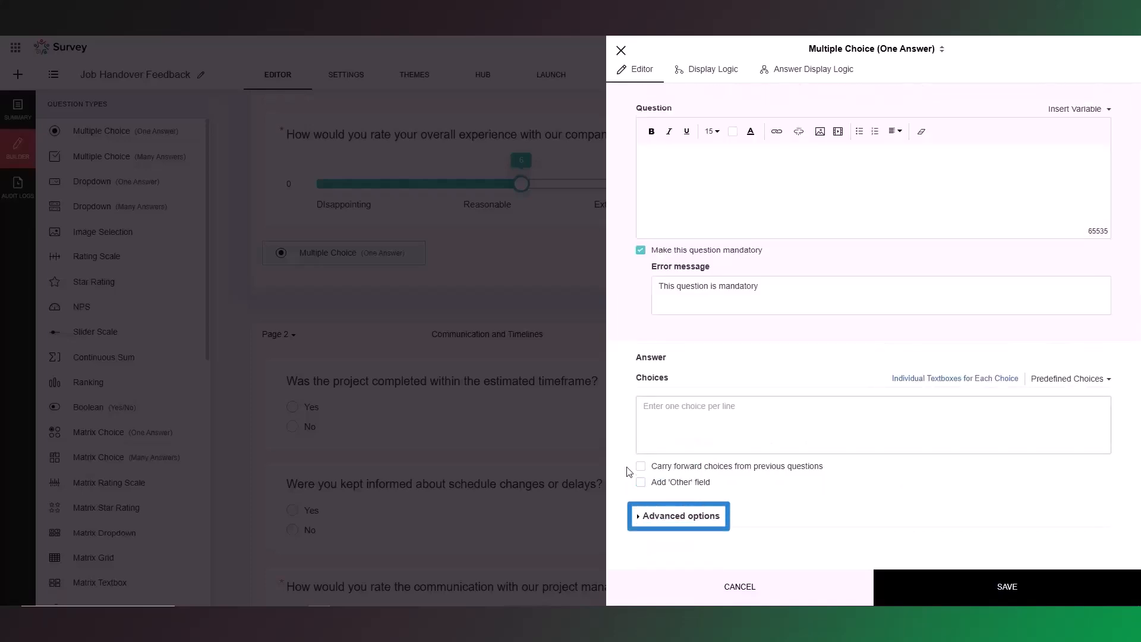
pyautogui.click(638, 516)
pyautogui.scroll(-2, 620, 466)
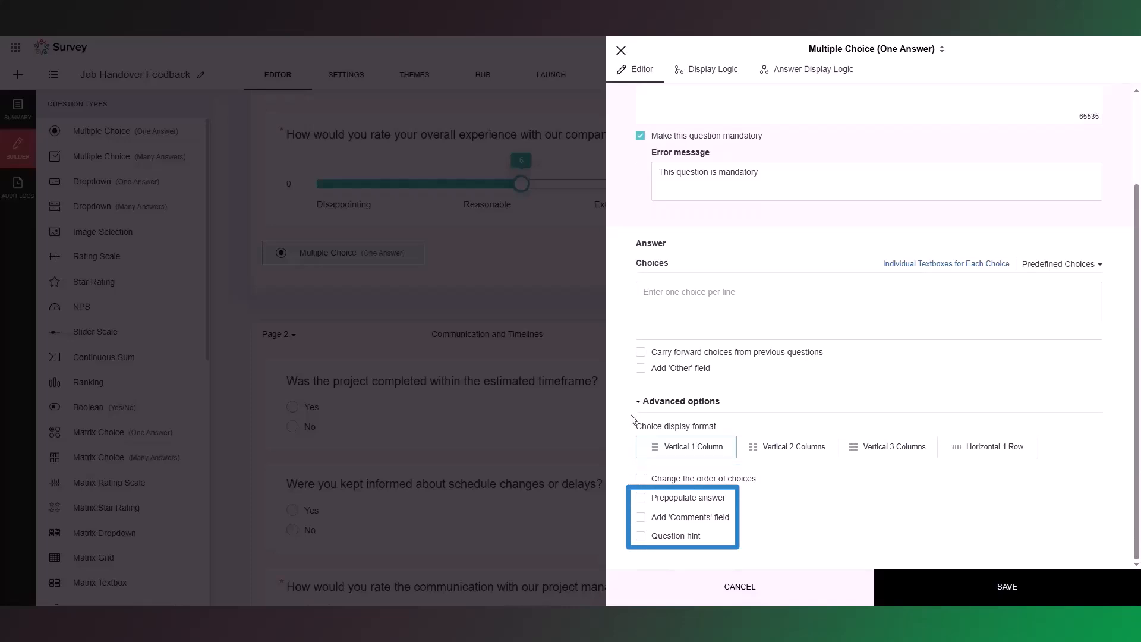
pyautogui.click(621, 50)
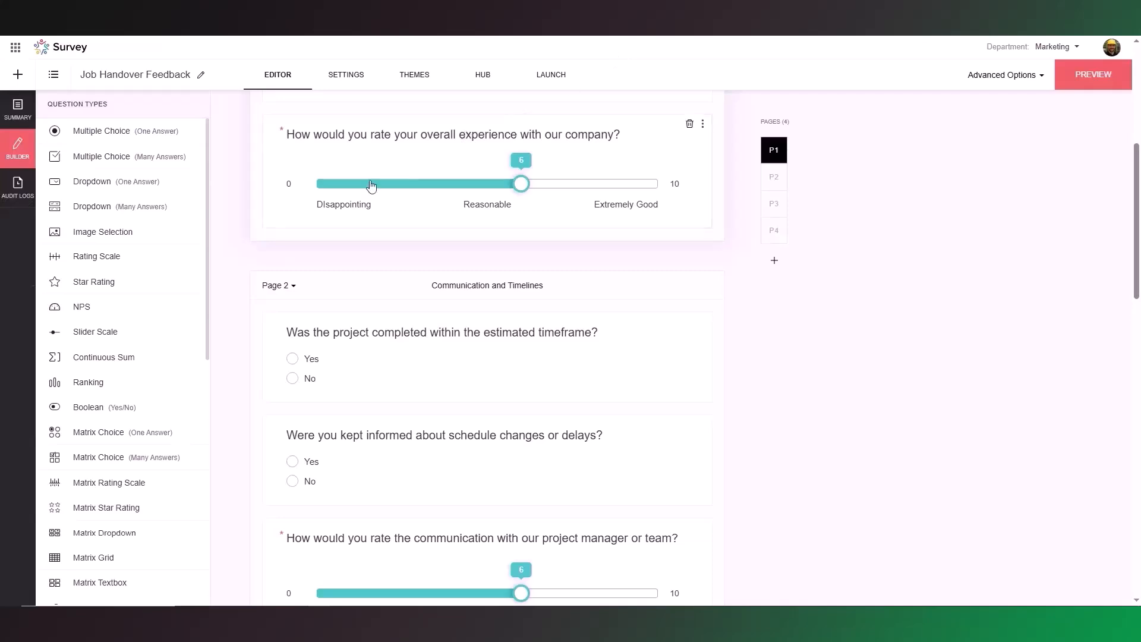
# Start a Star Rating question and examine its representation types, shapes and shape colour without changing them
pyautogui.click(160, 291)
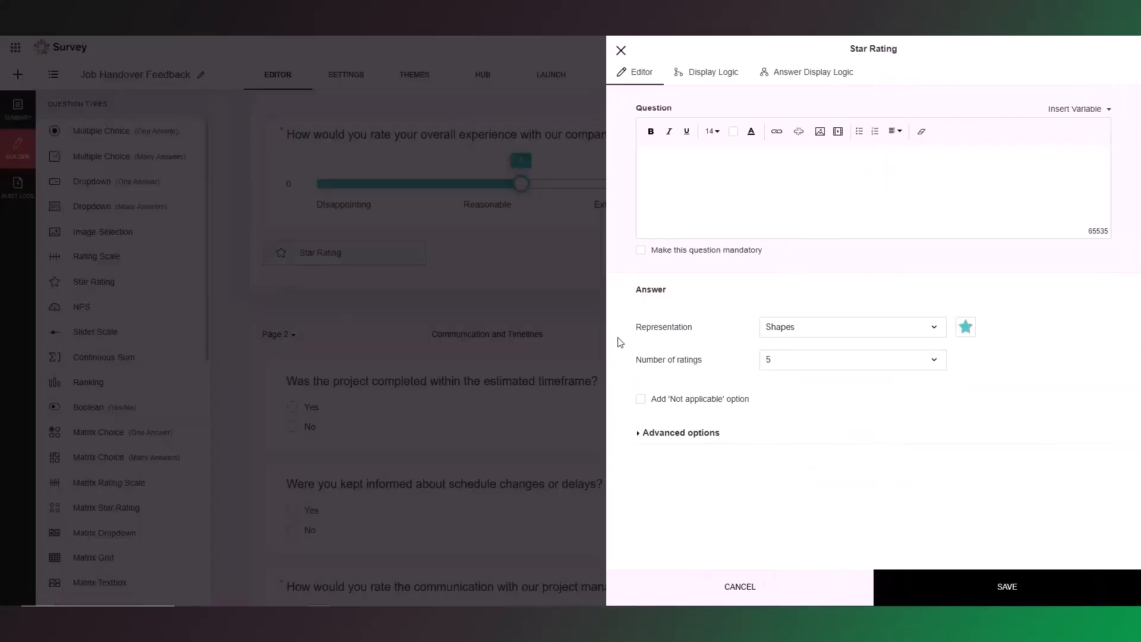
pyautogui.click(932, 330)
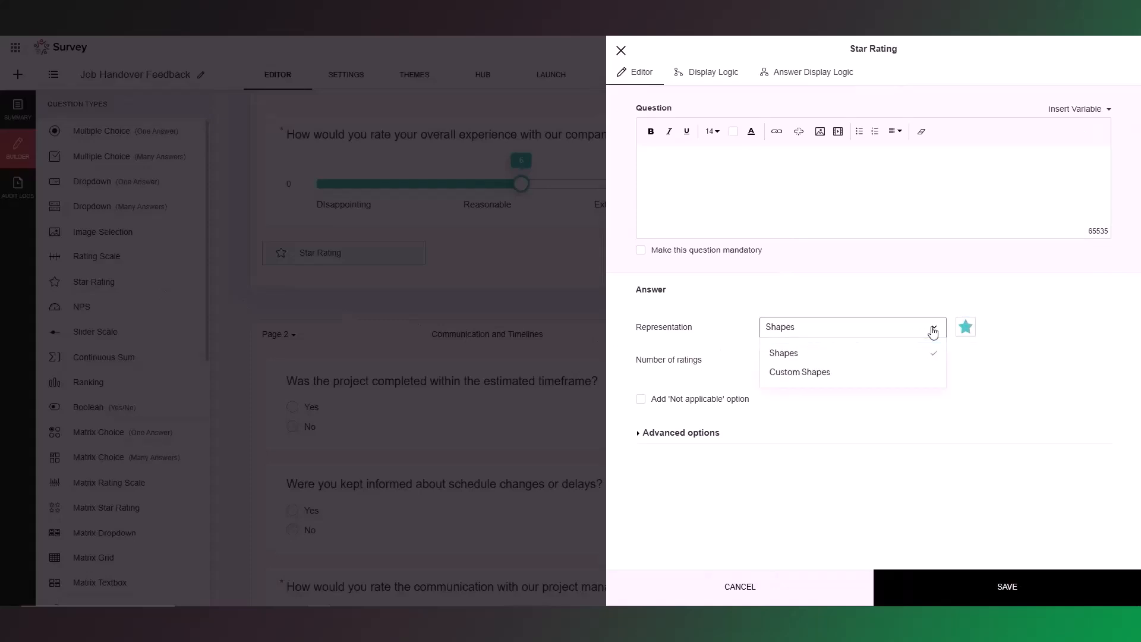
pyautogui.click(933, 331)
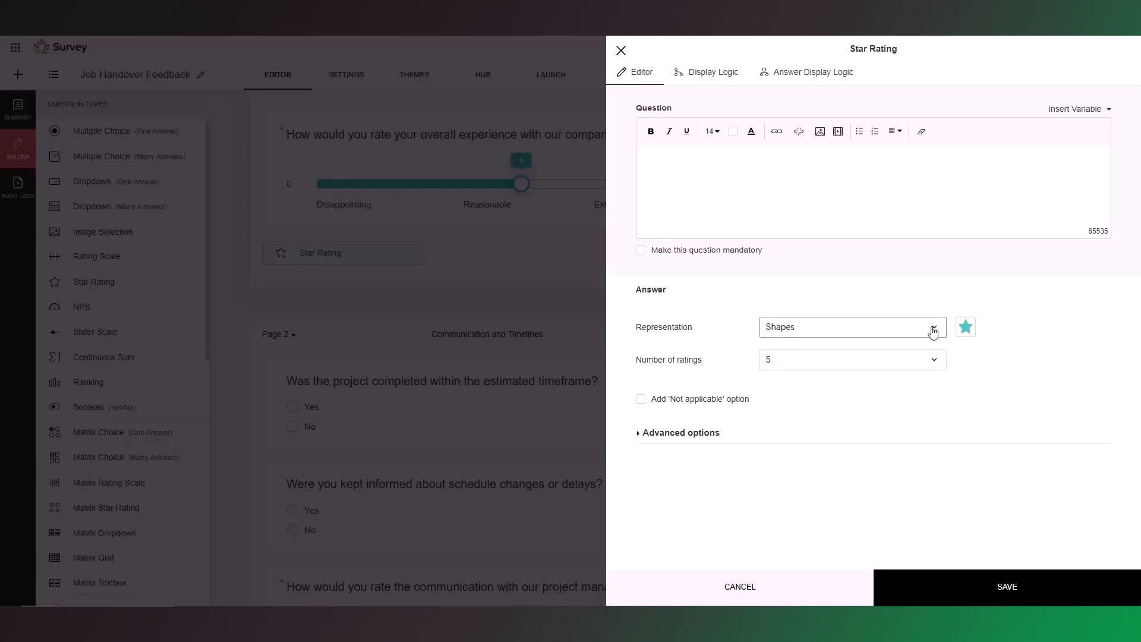
pyautogui.click(965, 327)
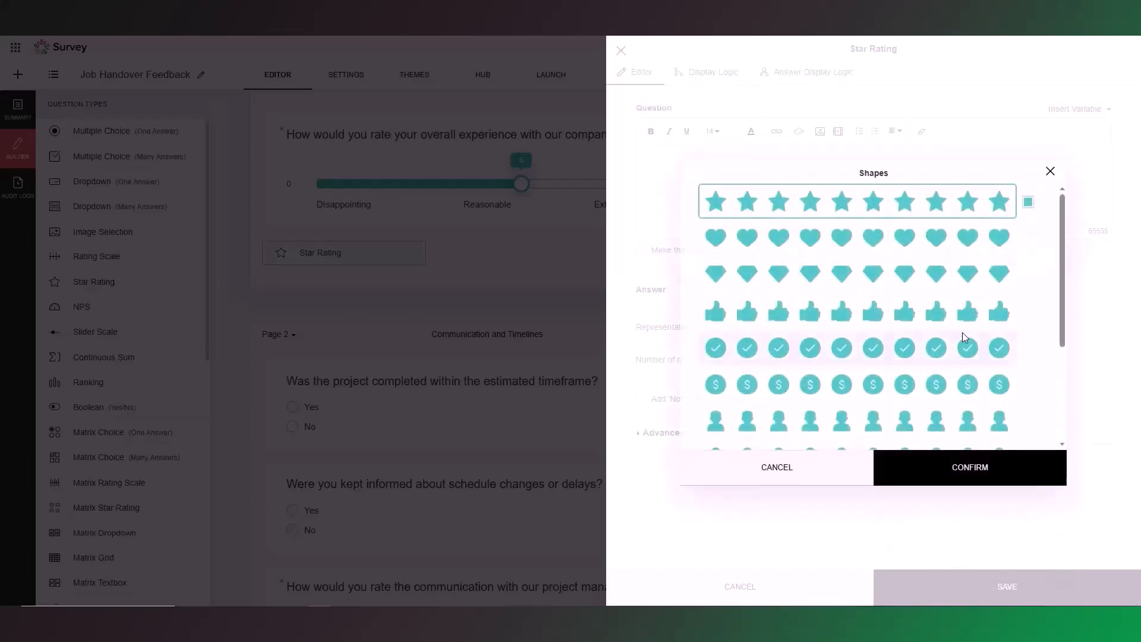
pyautogui.click(1029, 204)
pyautogui.click(1028, 205)
pyautogui.moveTo(1064, 211); pyautogui.dragTo(1058, 303)
pyautogui.click(784, 478)
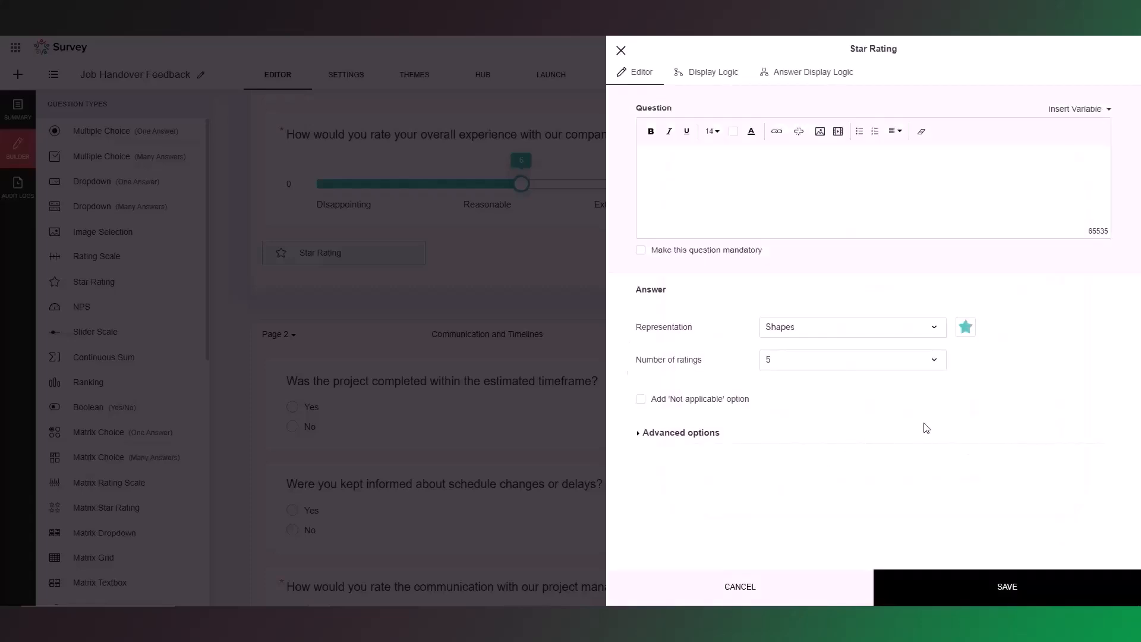
# Examine the number of ratings available for the star rating question and try its 'Not applicable' option
pyautogui.click(934, 361)
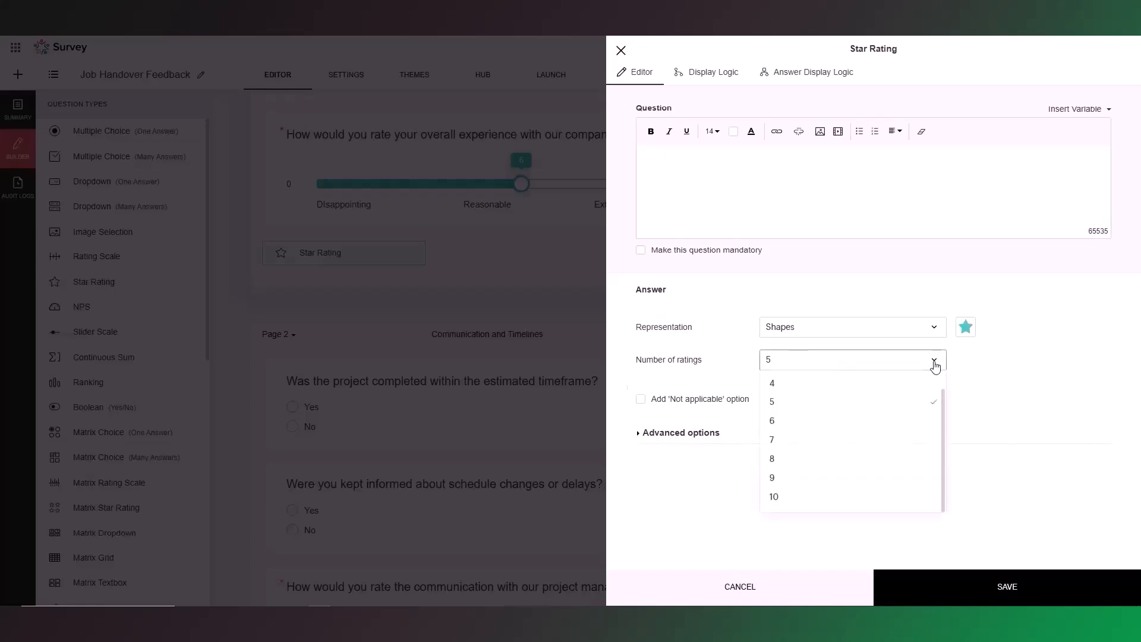
pyautogui.click(934, 361)
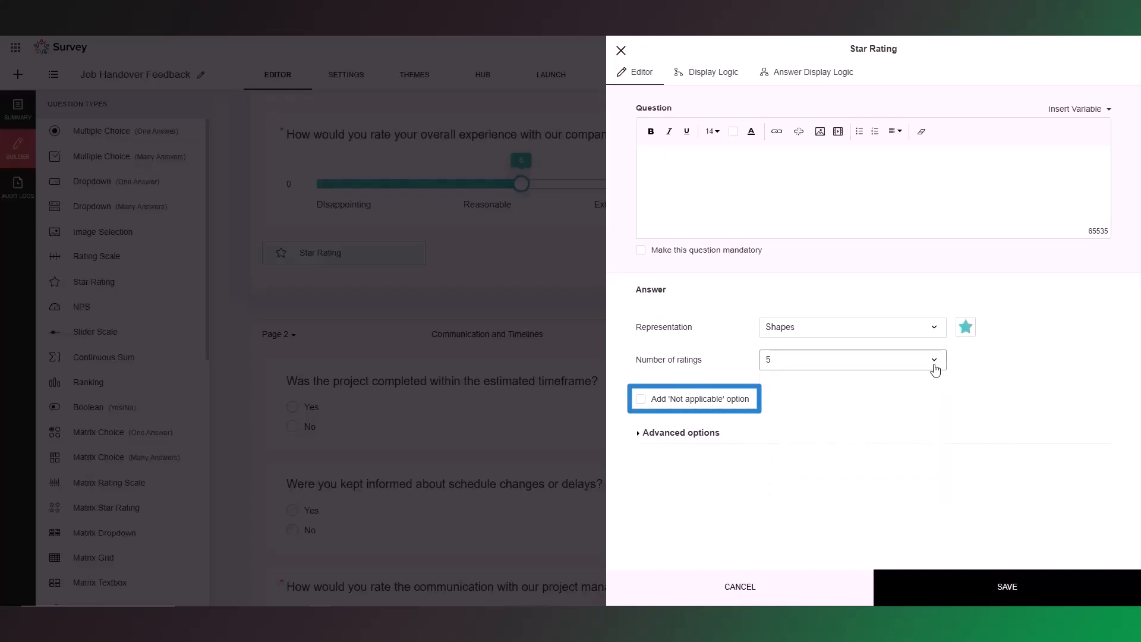
pyautogui.click(641, 400)
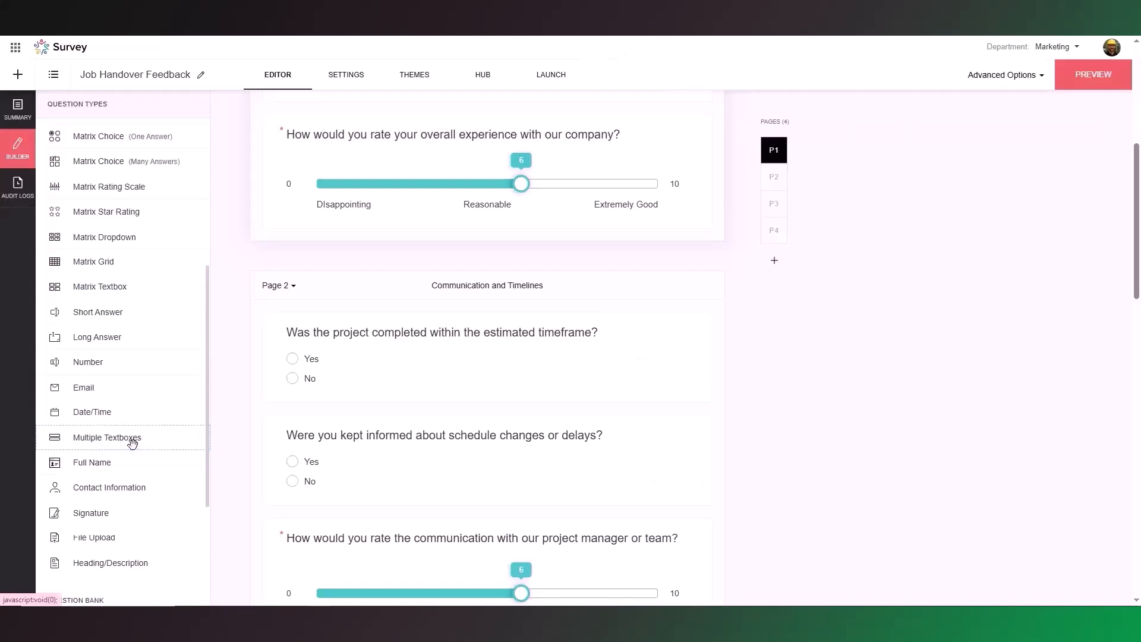
# Look at the settings of a new Multiple Textboxes question and close it without saving
pyautogui.click(124, 447)
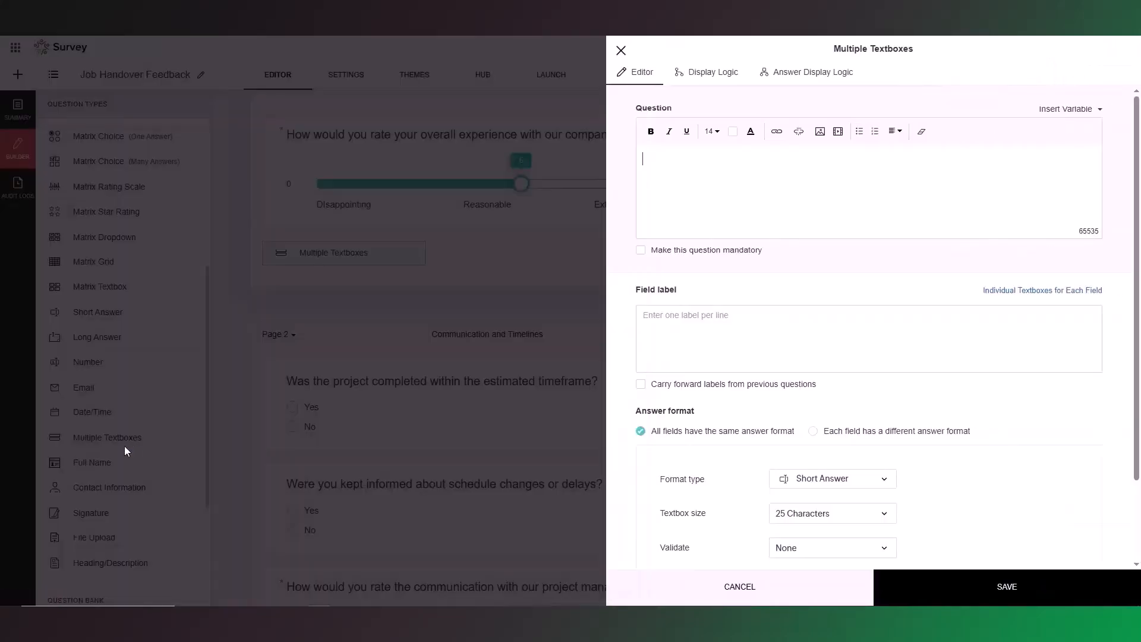
pyautogui.click(621, 50)
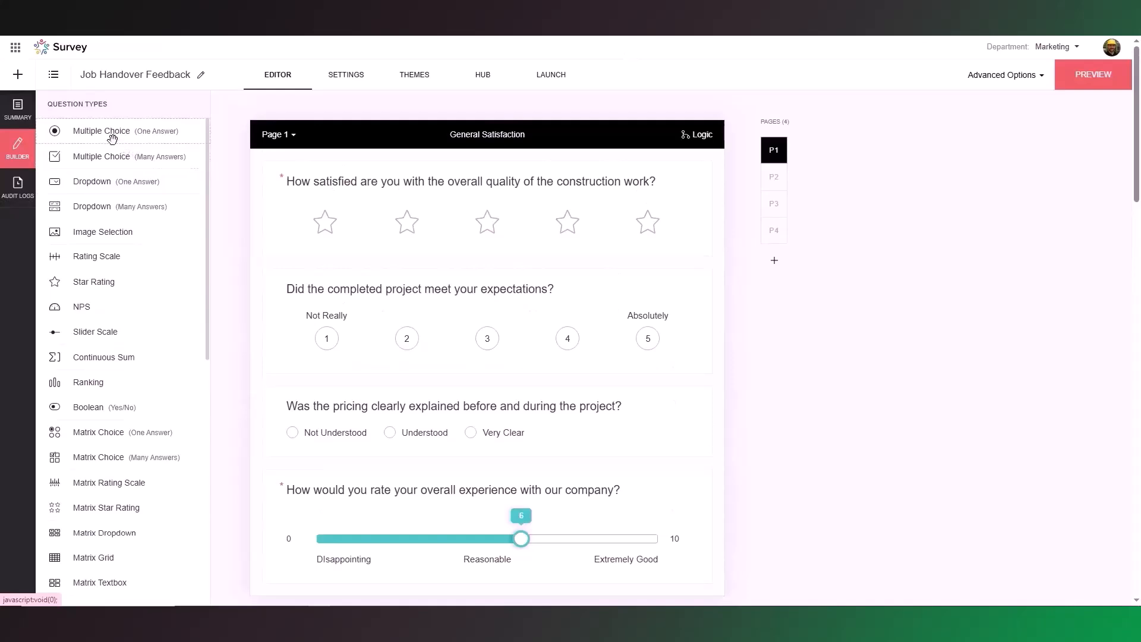
# Add a one-answer multiple choice question atop page 1: "What type of project did we complete for you?", with choices New Build, Renovation, Commercial Build, Extension
pyautogui.moveTo(107, 131); pyautogui.dragTo(388, 196)
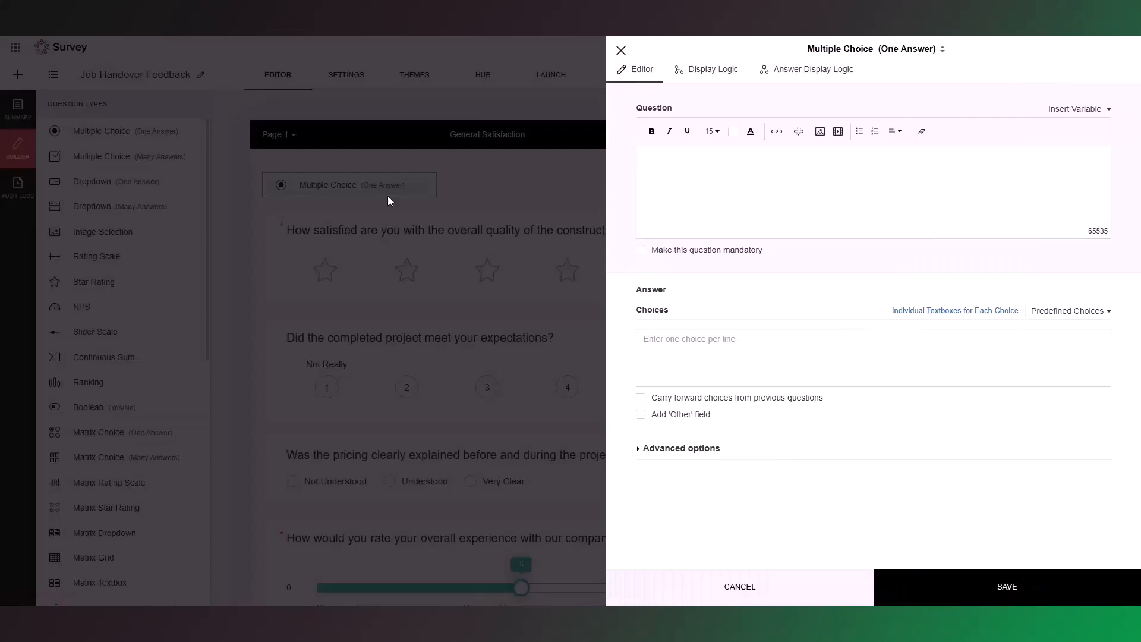
pyautogui.write('What type of project did we complete for you?')
pyautogui.click(659, 341)
pyautogui.write('New Build Renovation Commercial Build Extension')
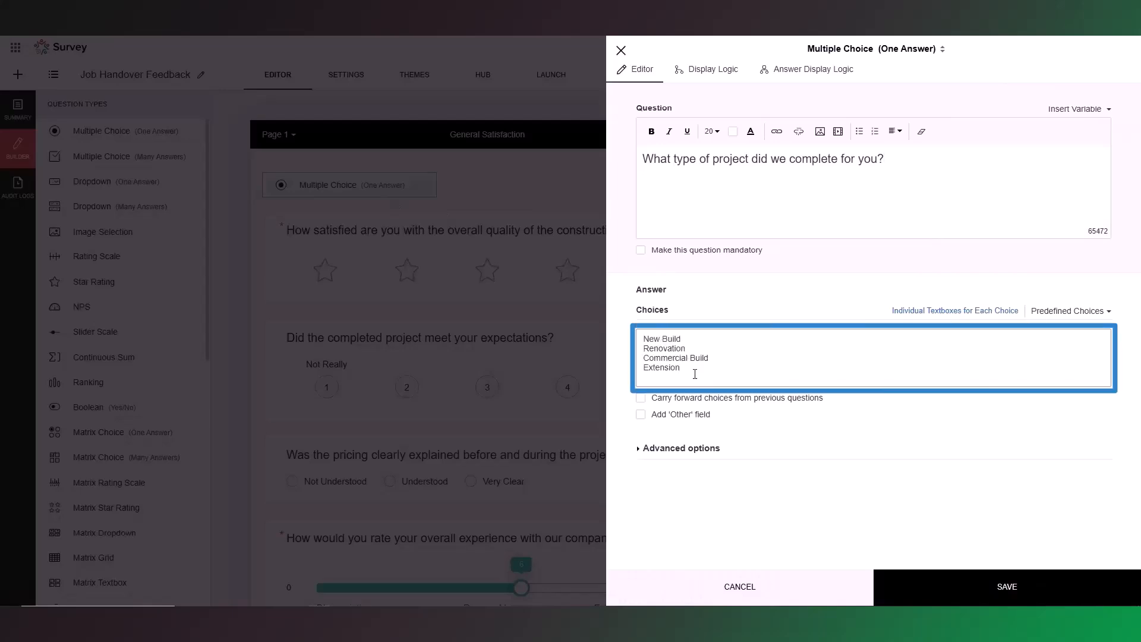
# Show the project type choices as individual textboxes, add an 'Other' field, and save the question
pyautogui.click(931, 320)
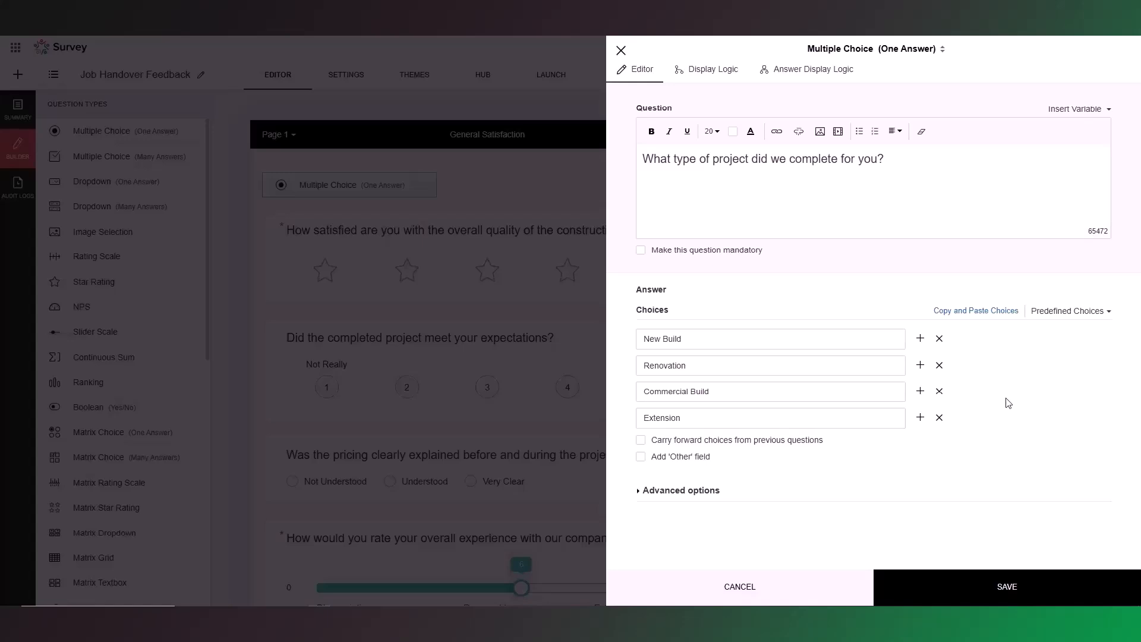
pyautogui.click(641, 457)
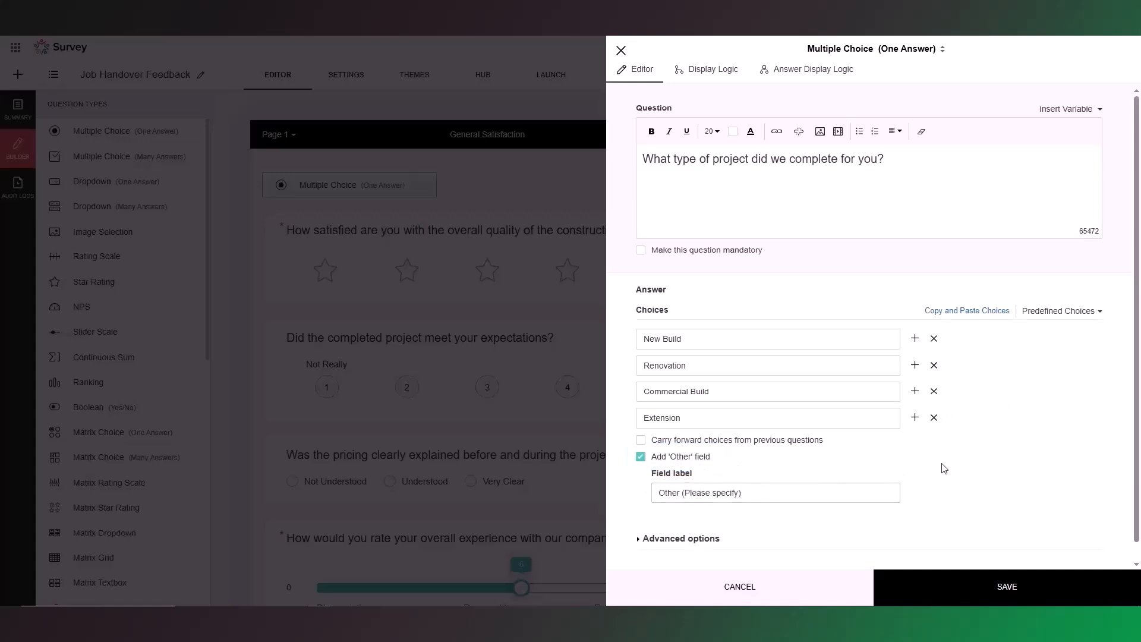
pyautogui.click(1005, 592)
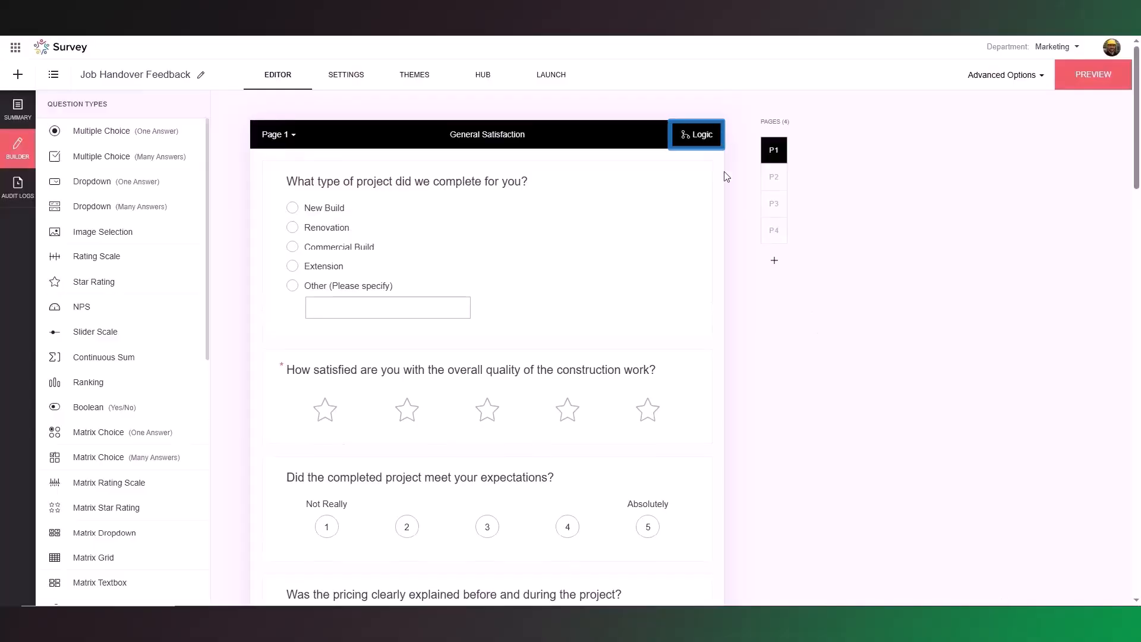
# Draft a page 1 skip condition: "Did the completed project meet your expectations?" equal to 1 skips to Page 4: Conclusion, and discard it
pyautogui.click(704, 140)
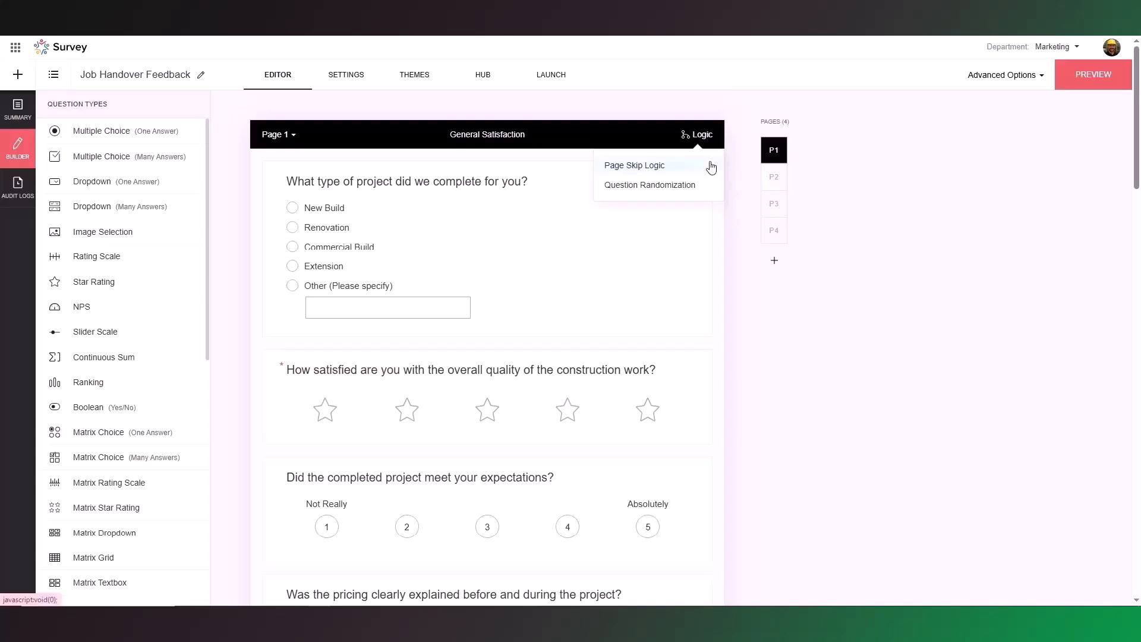
pyautogui.click(712, 167)
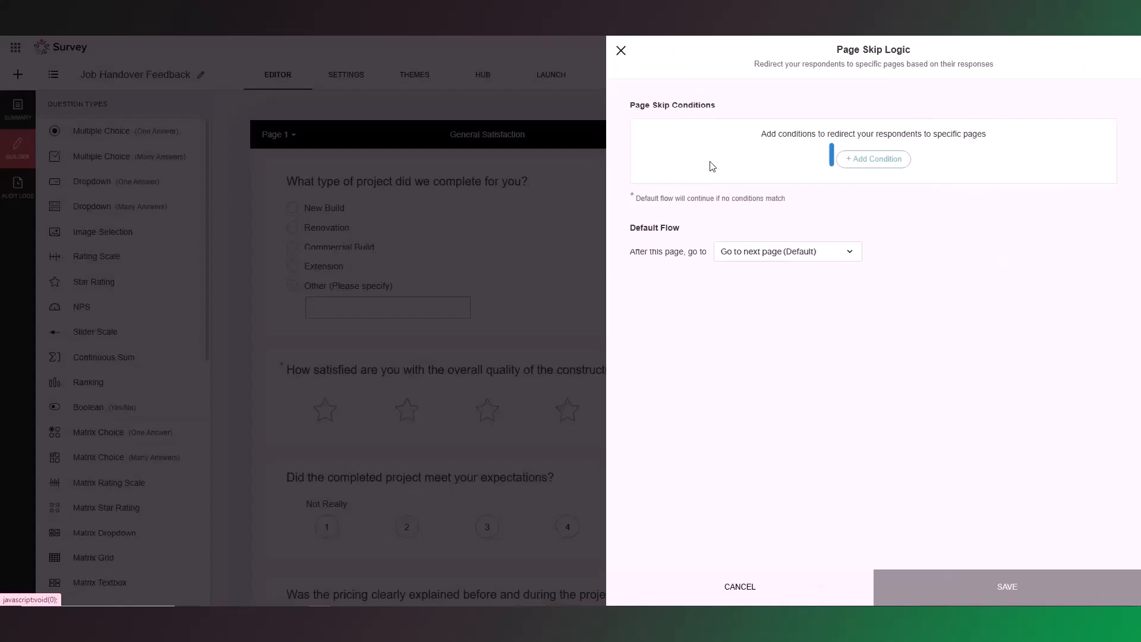
pyautogui.click(886, 163)
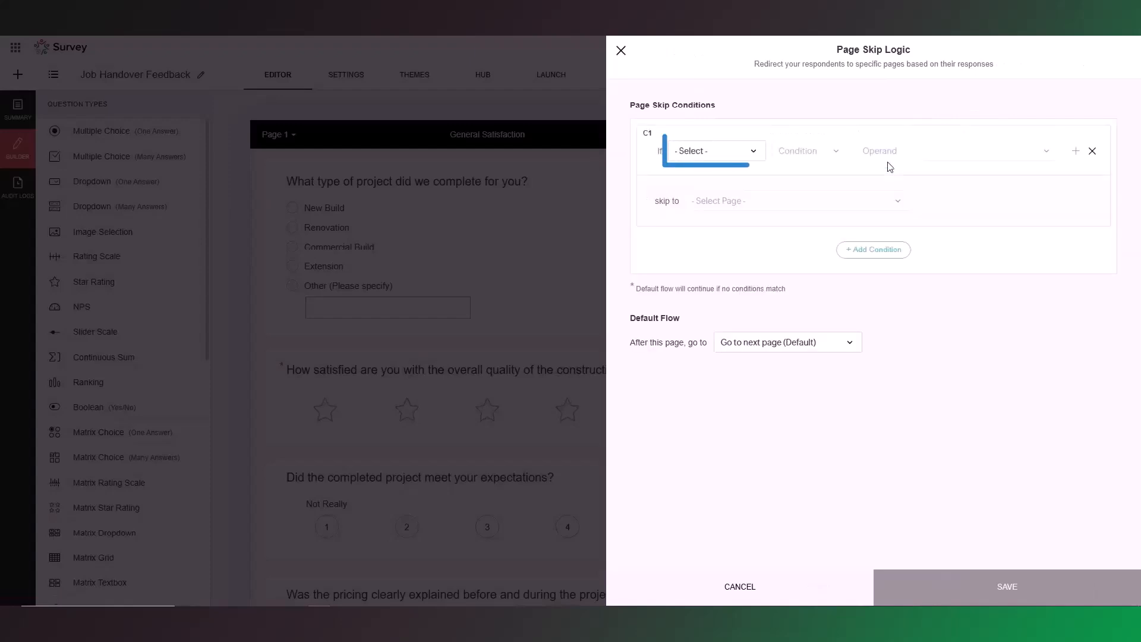
pyautogui.click(759, 156)
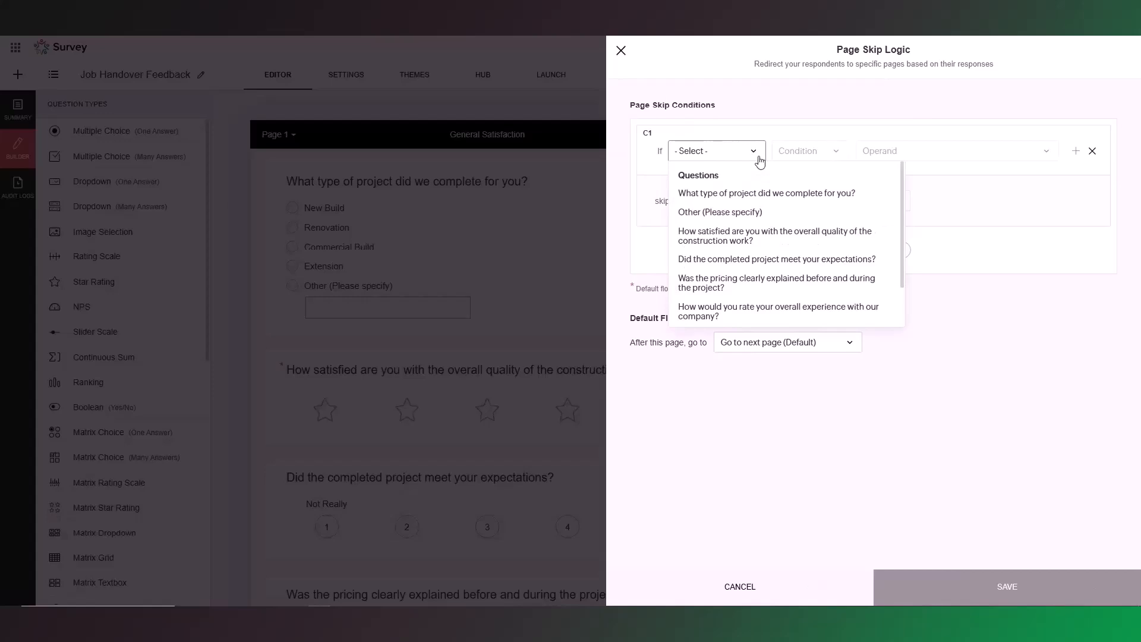
pyautogui.scroll(-1, 904, 223)
pyautogui.click(892, 248)
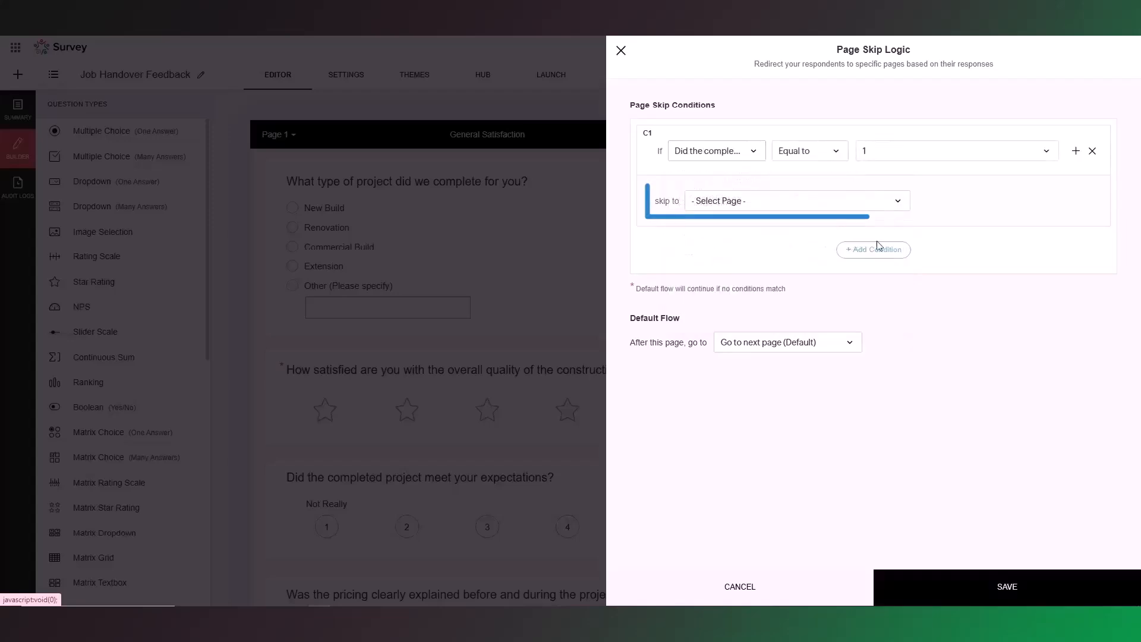
pyautogui.click(885, 201)
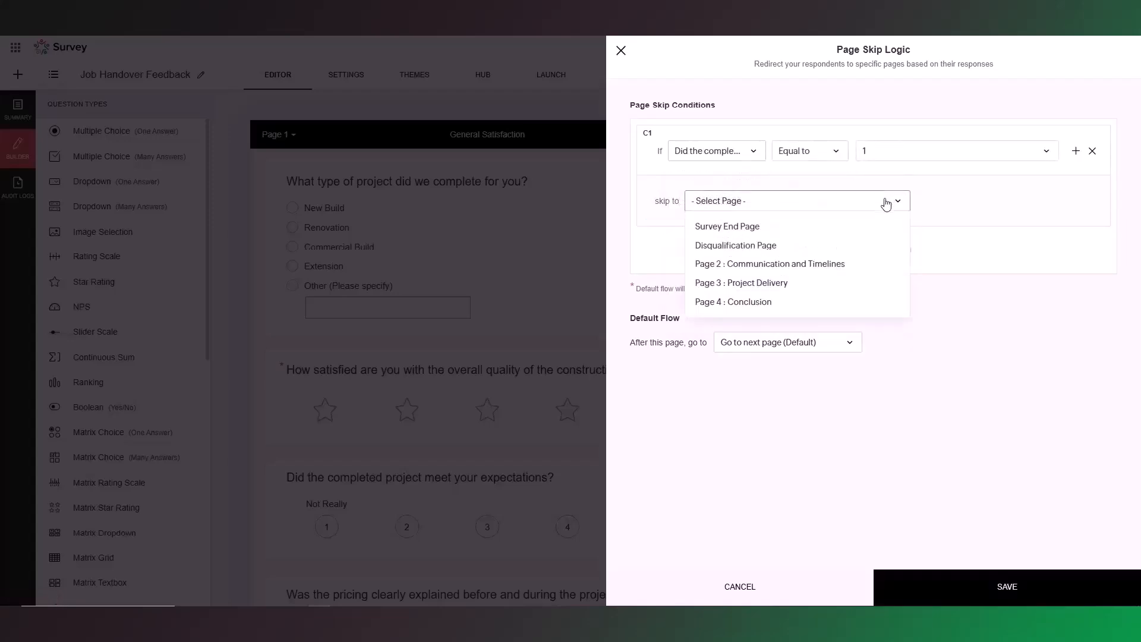
pyautogui.click(841, 305)
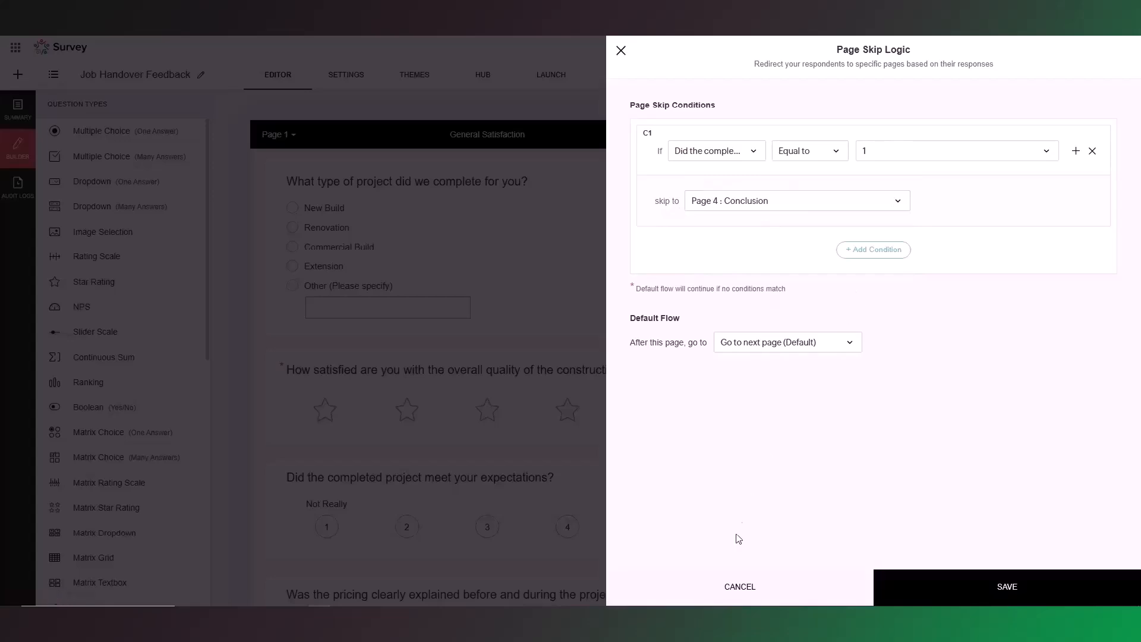
pyautogui.click(731, 597)
# Randomize page 1's questions by changing the order for every question, randomized for each respondent, and save
pyautogui.click(706, 143)
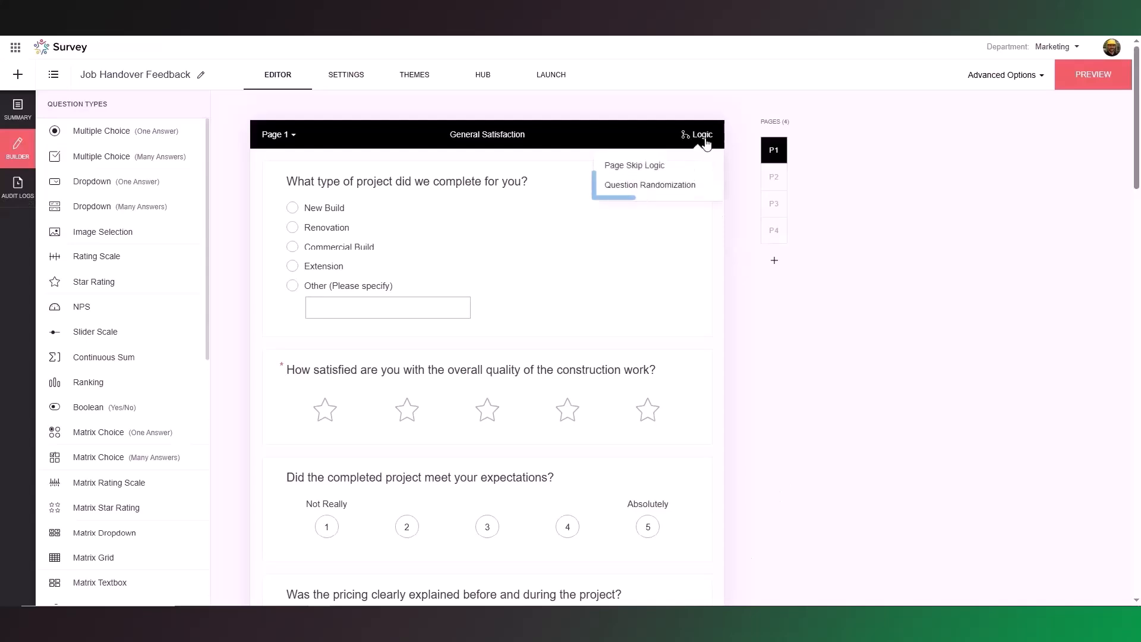
pyautogui.click(687, 184)
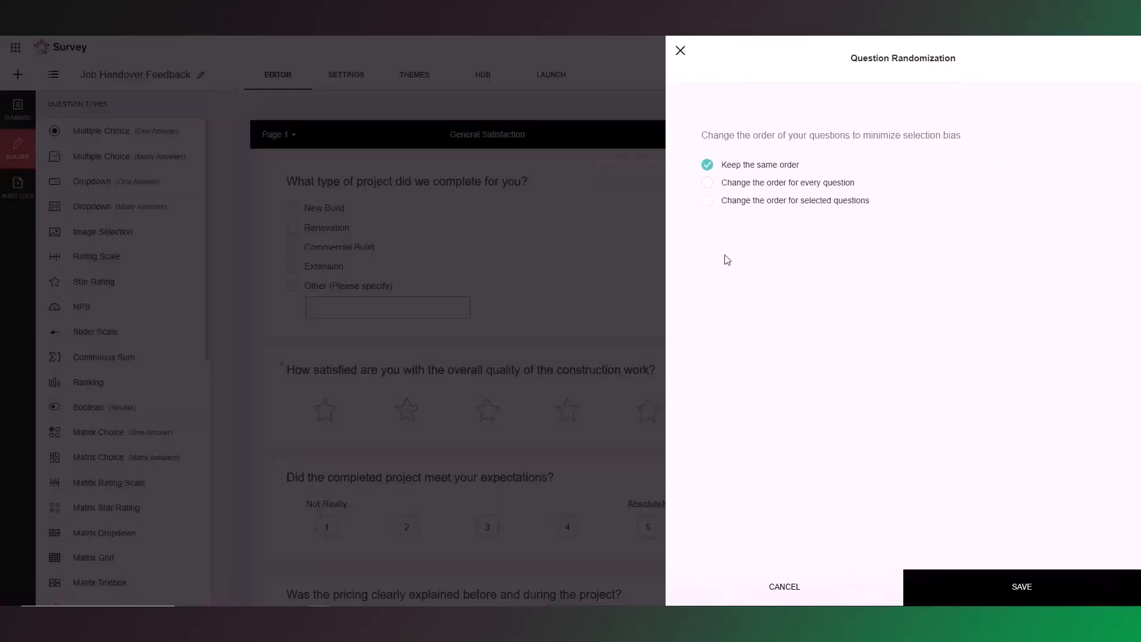
pyautogui.click(752, 183)
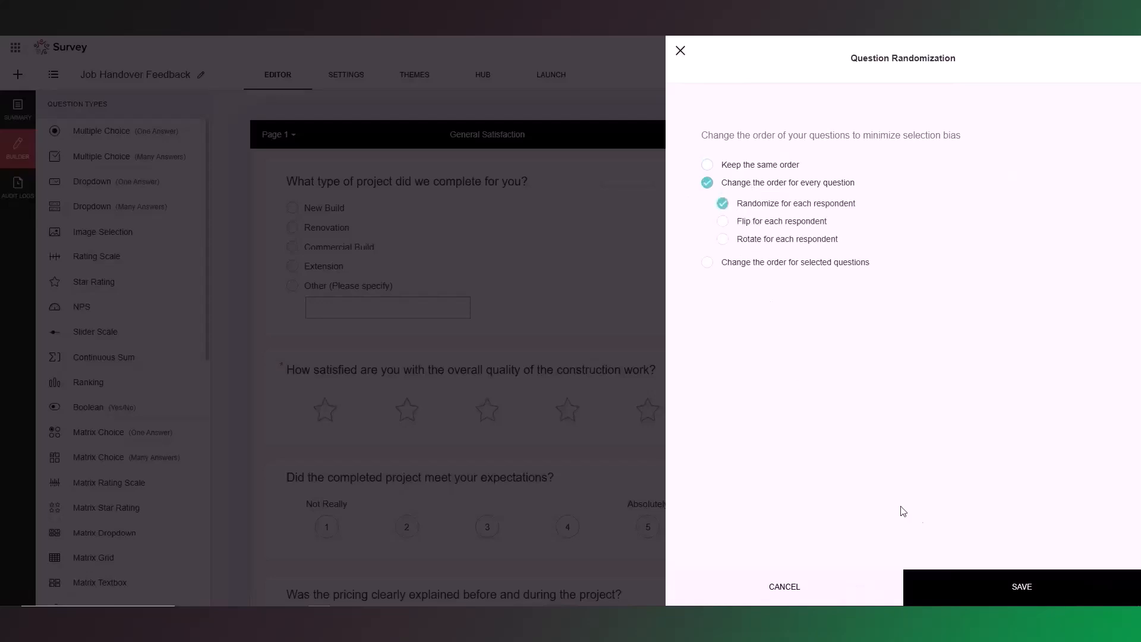
pyautogui.click(953, 581)
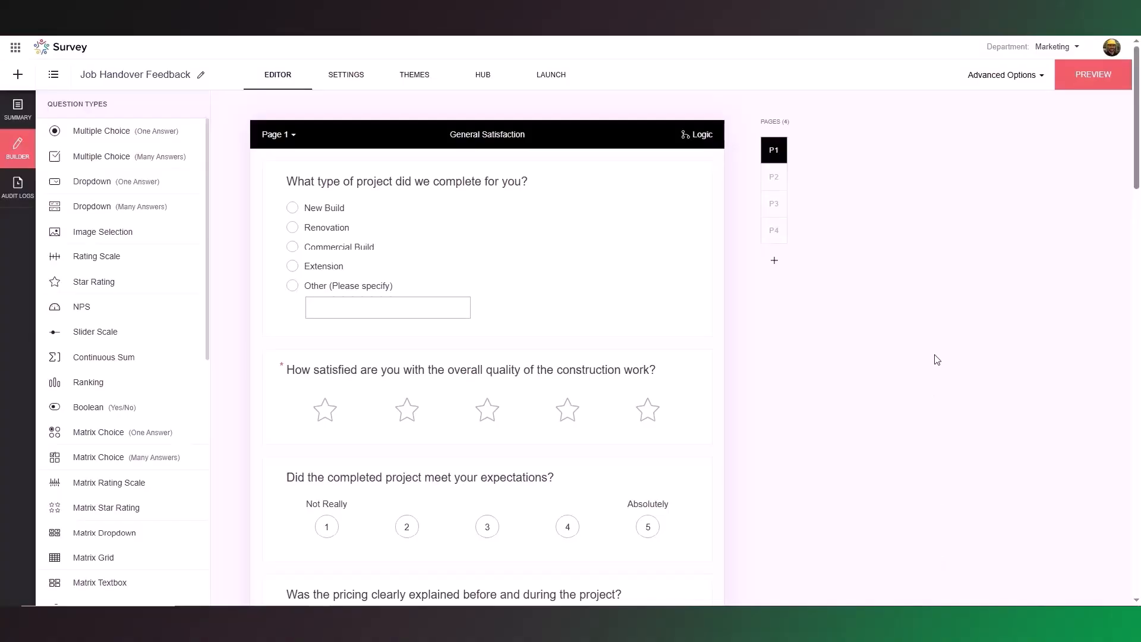
# Try reordering page 2 in the survey's page list and return to the beginning of page 1
pyautogui.click(775, 260)
pyautogui.click(732, 219)
pyautogui.moveTo(779, 182)
pyautogui.mouseDown()
pyautogui.moveTo(783, 225)
pyautogui.moveTo(781, 178)
pyautogui.mouseUp()
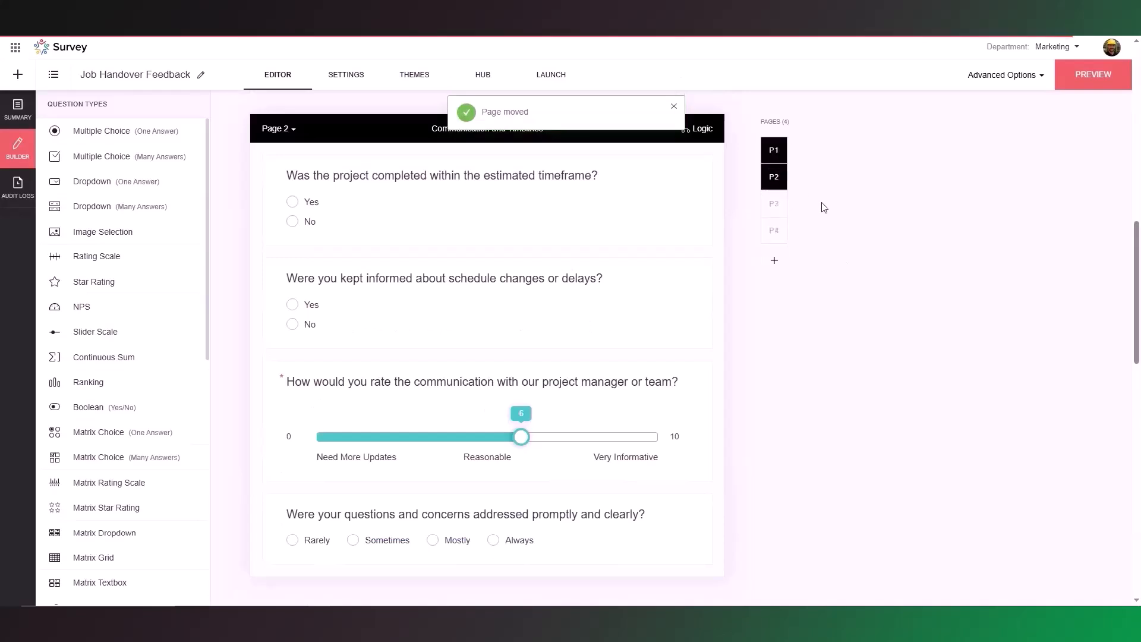
pyautogui.scroll(15, 991, 334)
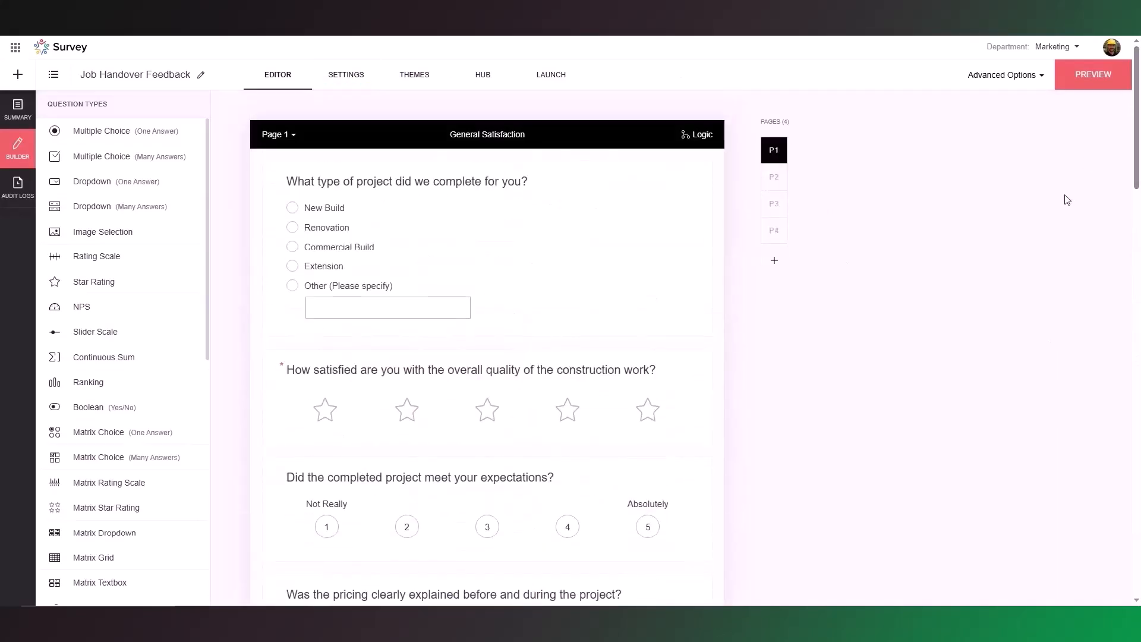
# Look through the survey's Header, Footer, Preferences and Languages settings
pyautogui.click(344, 87)
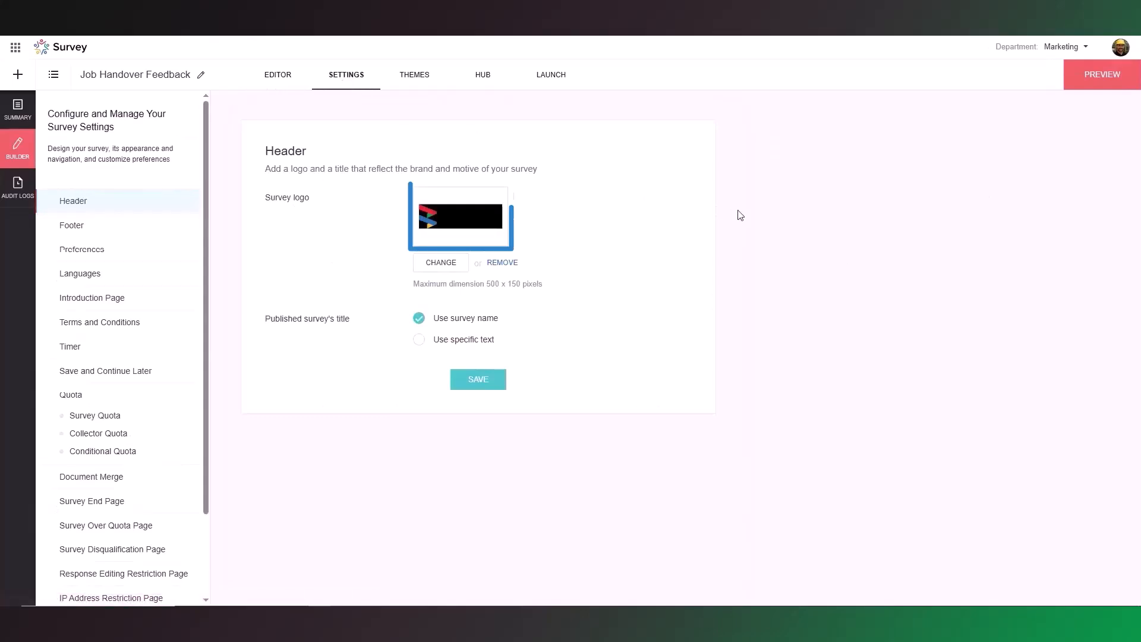
pyautogui.click(152, 230)
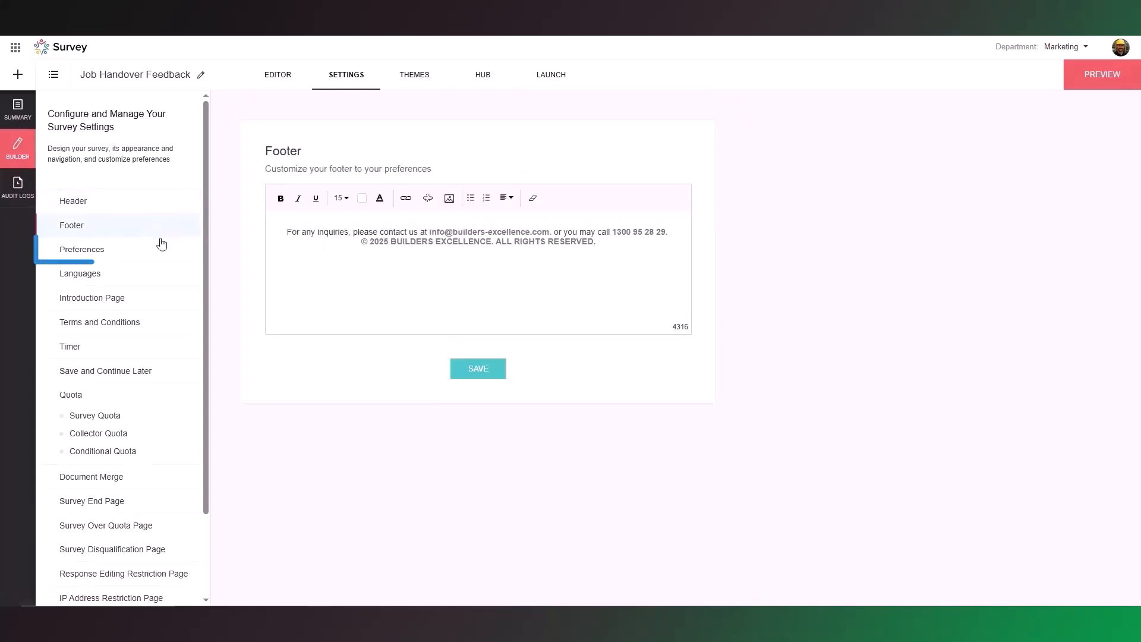
pyautogui.click(165, 251)
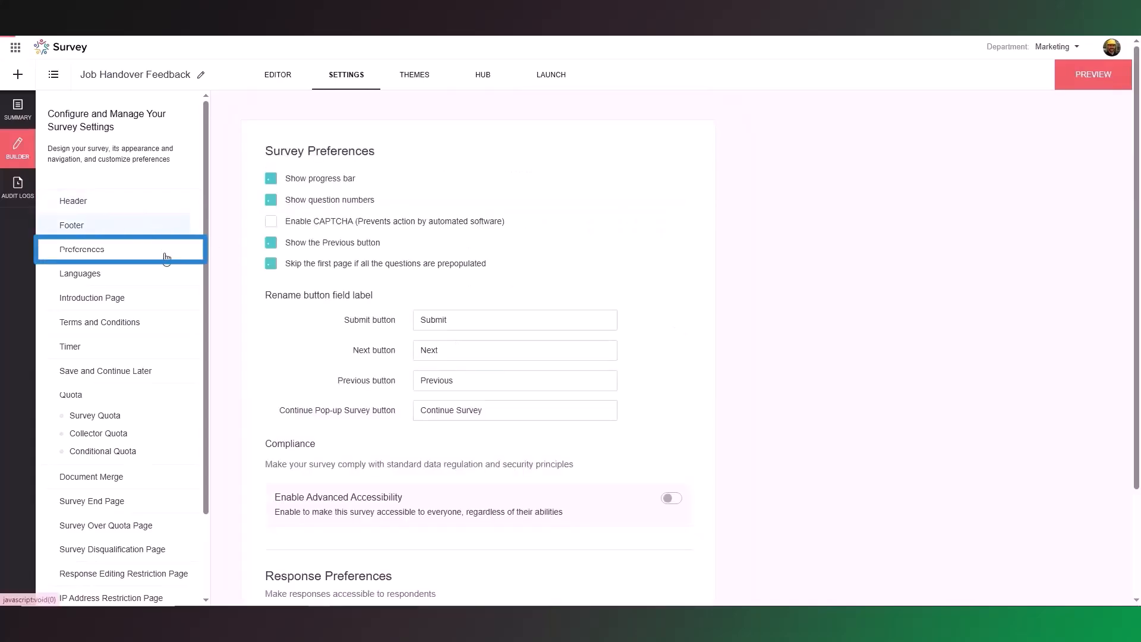
pyautogui.click(163, 284)
# Change the Introduction Page's Begin Survey button label to BEGIN and save the page settings
pyautogui.click(163, 291)
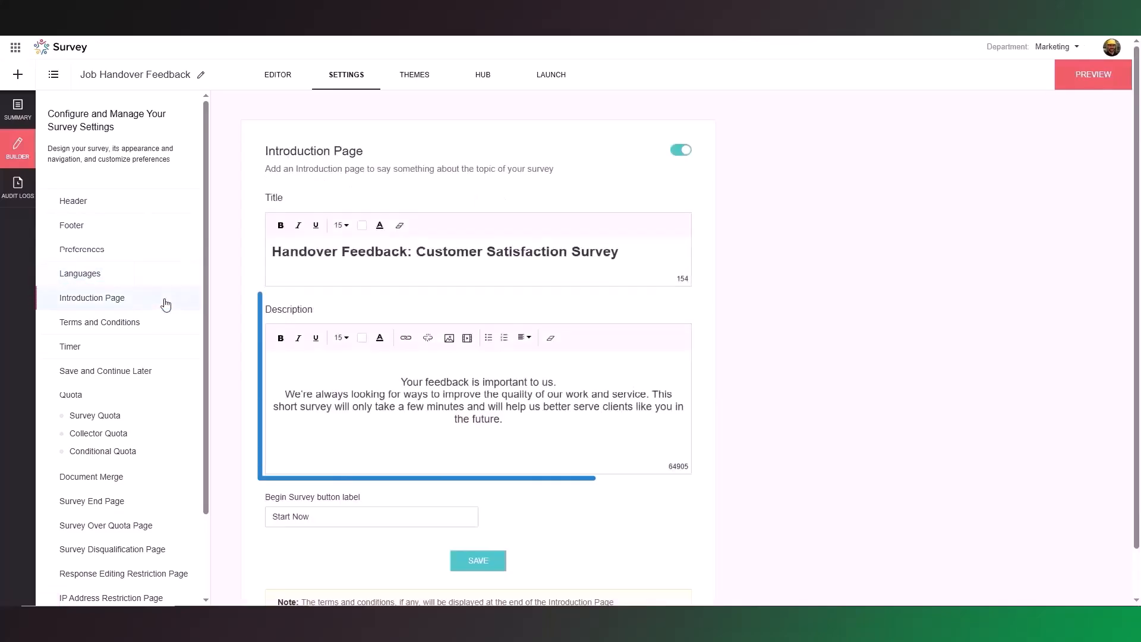
pyautogui.tripleClick(341, 518)
pyautogui.write('BEGIN')
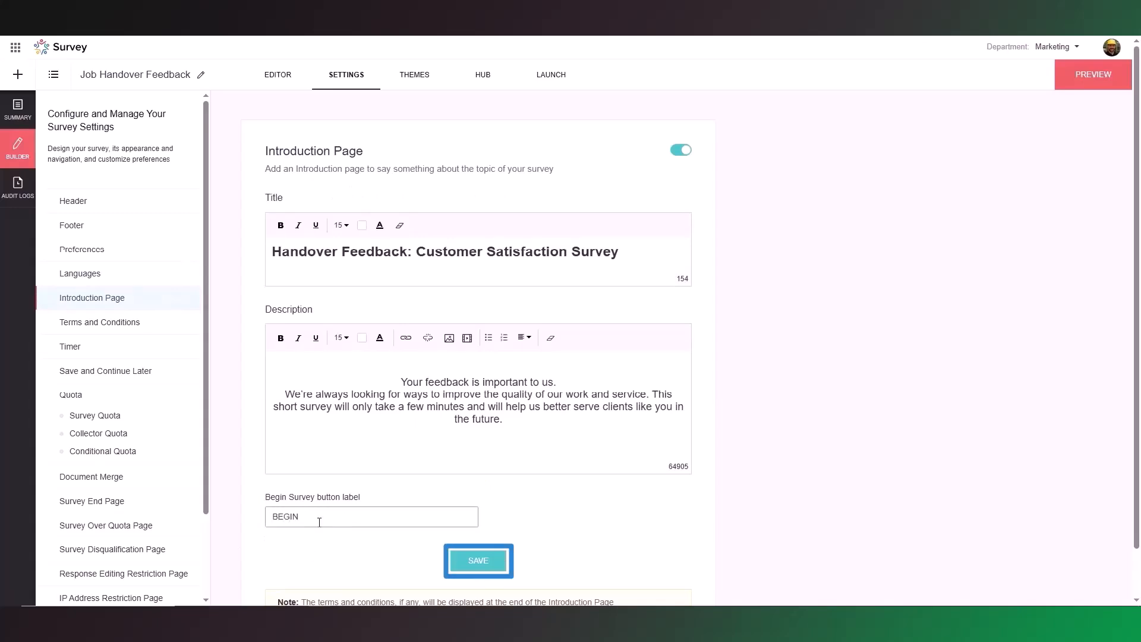
pyautogui.click(469, 564)
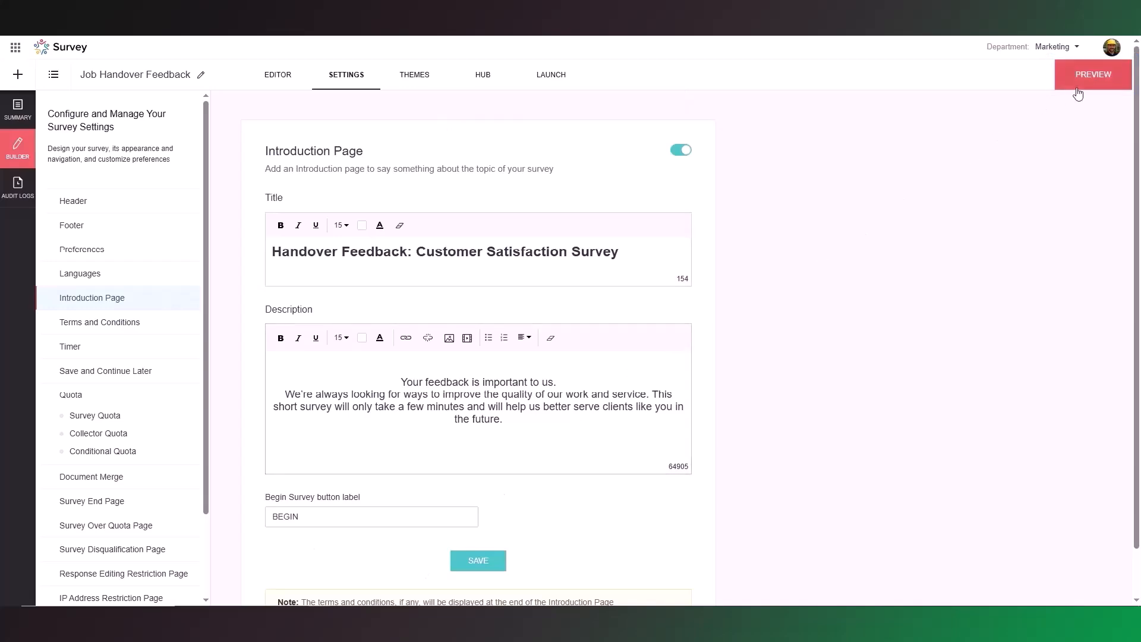
# Preview the survey's introduction page in desktop, portrait tablet and portrait phone layouts, and close the preview
pyautogui.click(1087, 83)
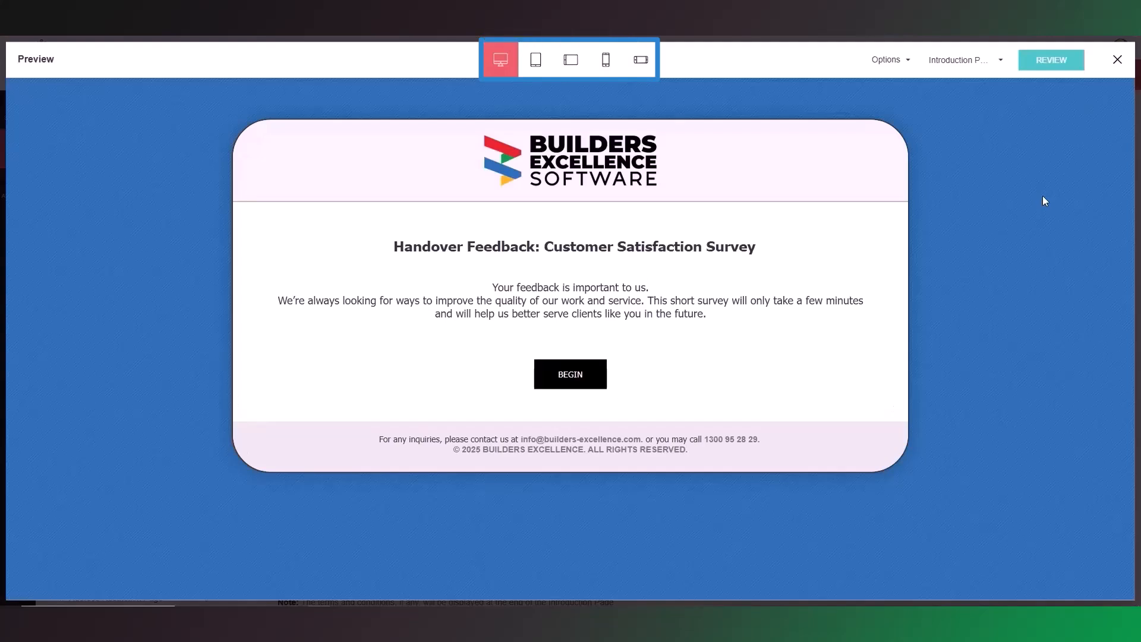
pyautogui.click(534, 67)
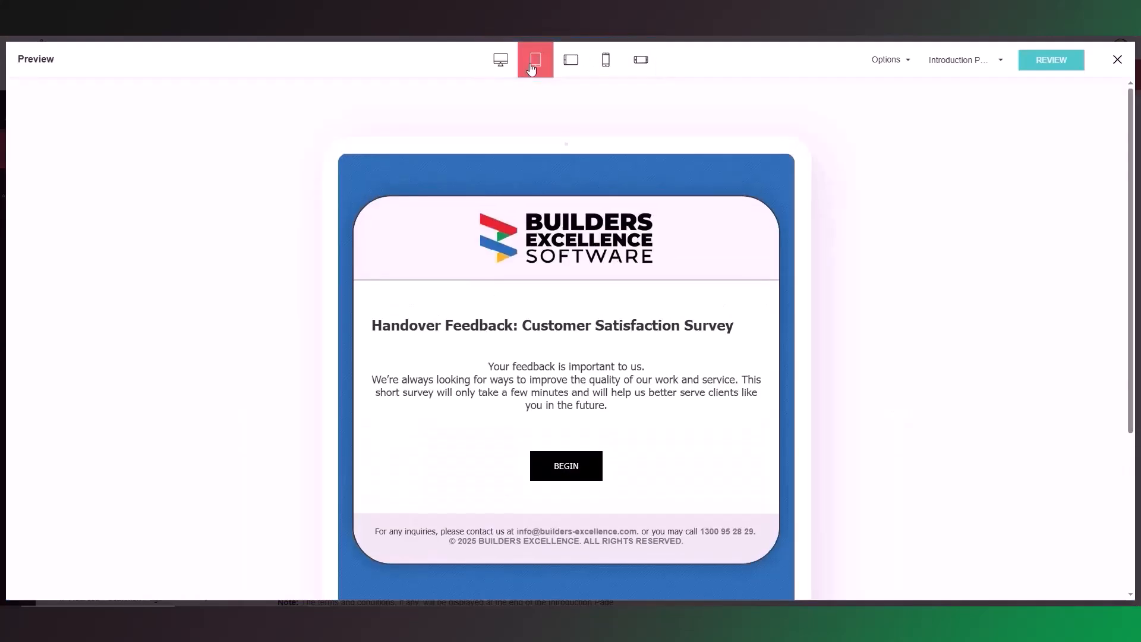
pyautogui.click(605, 72)
pyautogui.scroll(-2, 678, 336)
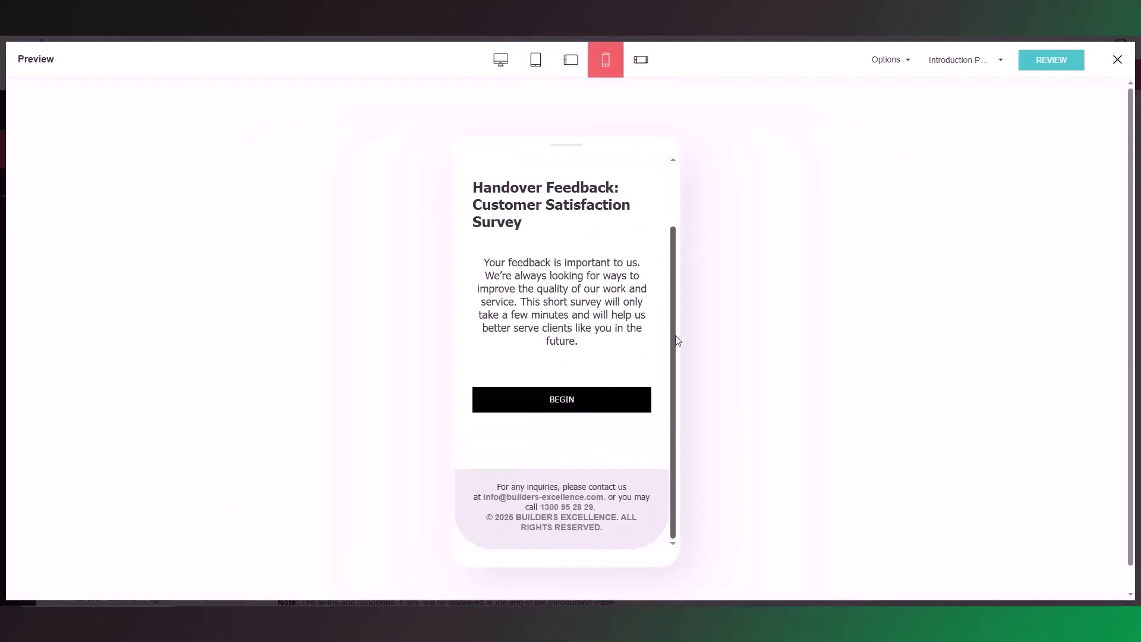
pyautogui.scroll(1, 678, 333)
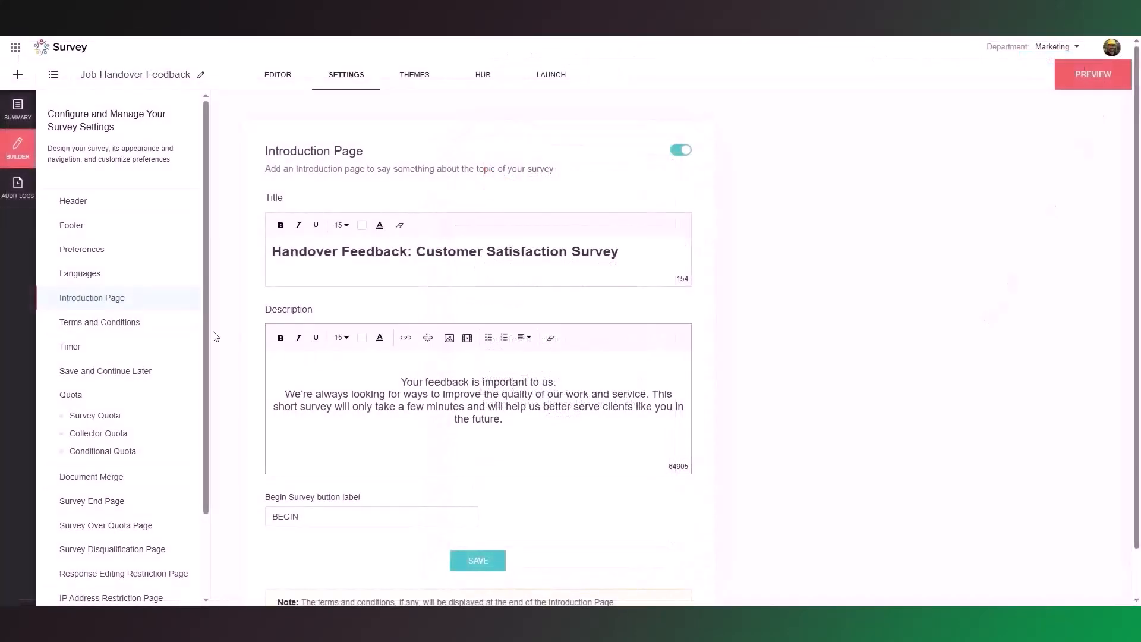
# Look at the Terms and Conditions, Timer, and Save and Continue Later settings, and briefly view the account and help options
pyautogui.click(172, 337)
pyautogui.click(494, 318)
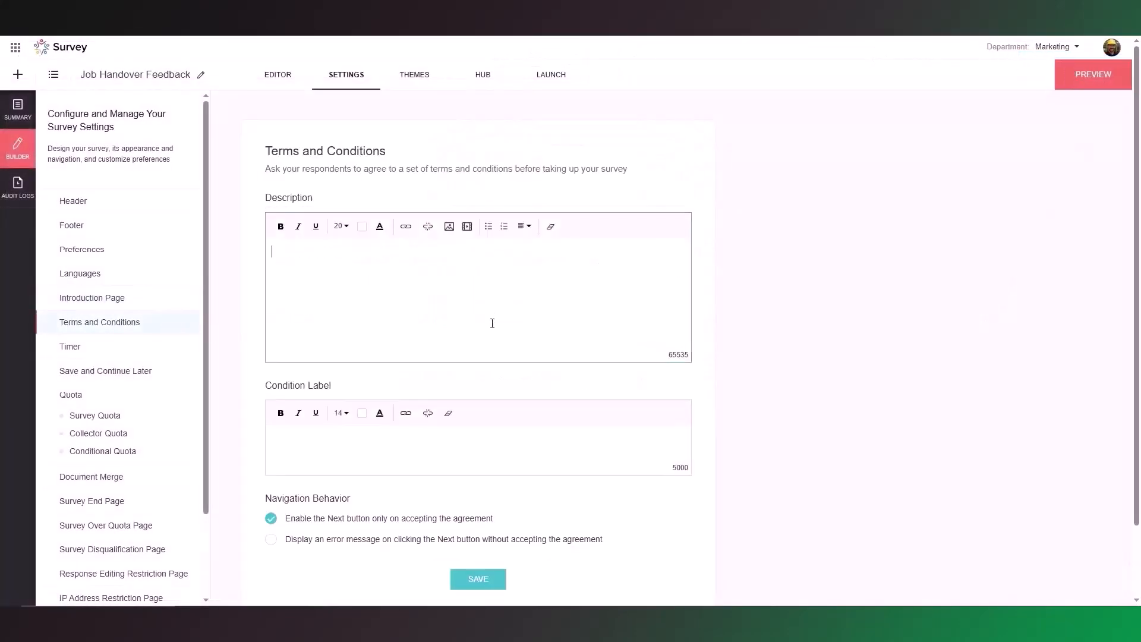
pyautogui.click(126, 353)
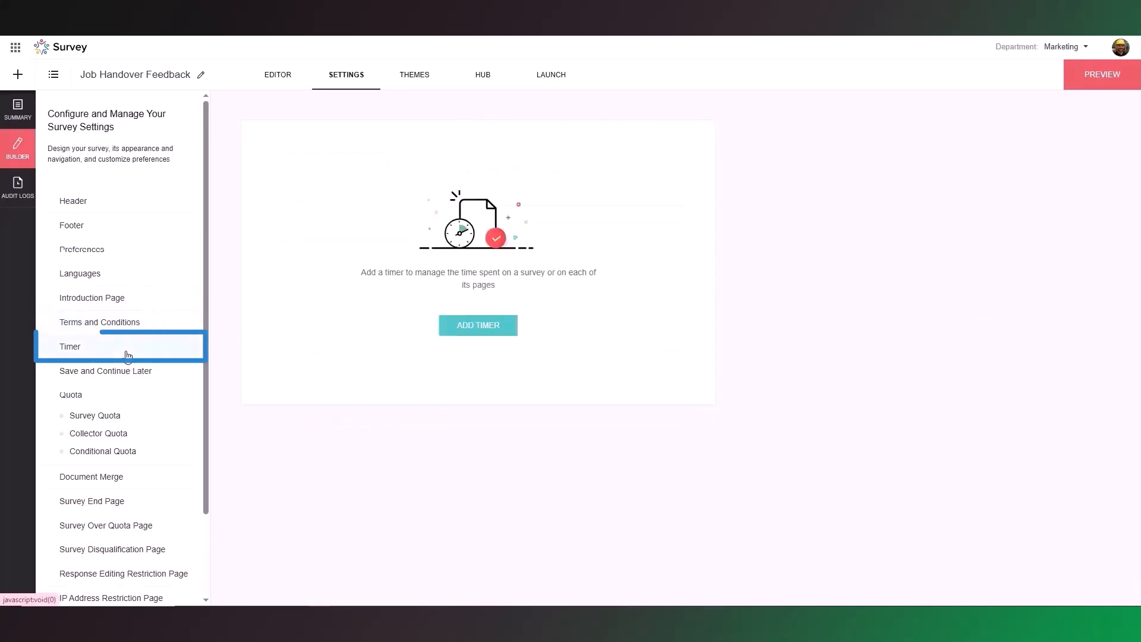
pyautogui.click(135, 374)
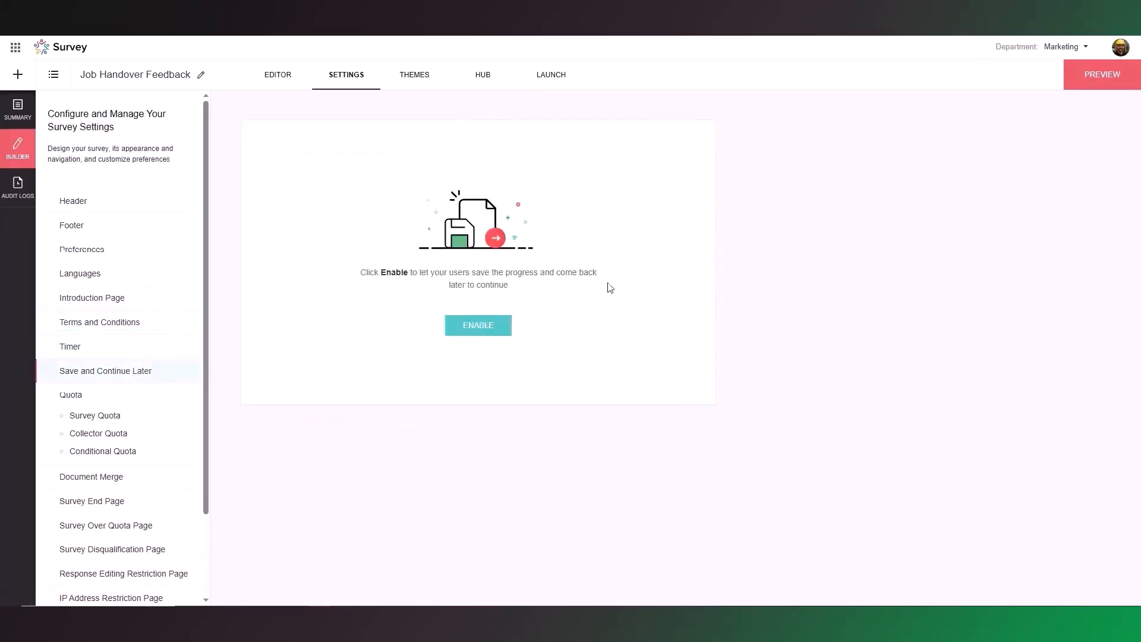
pyautogui.click(1129, 51)
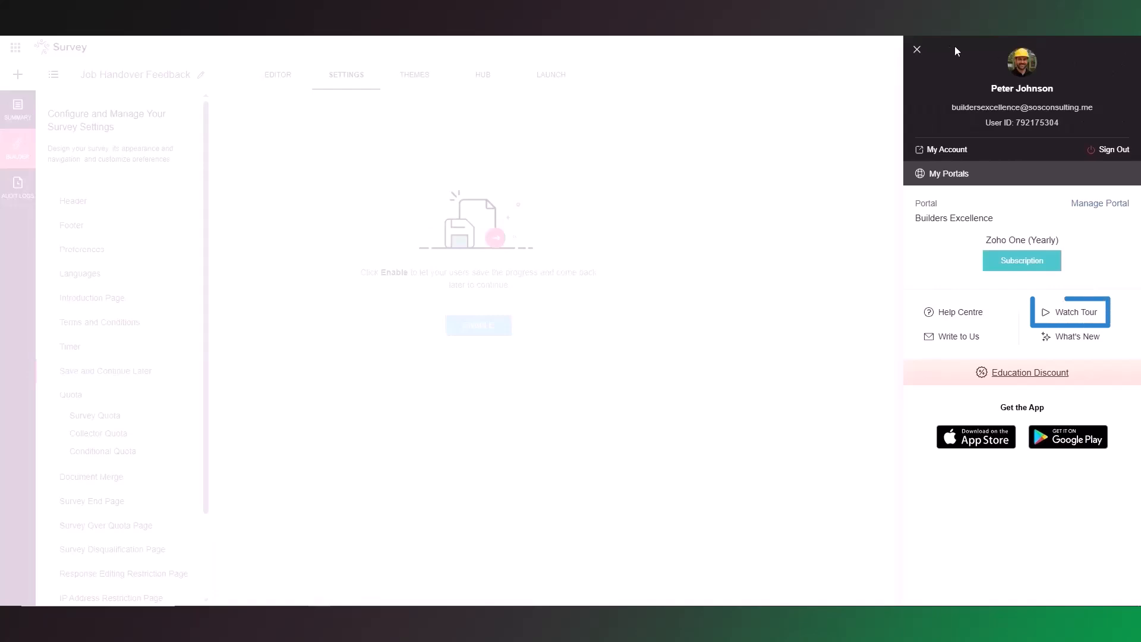
pyautogui.click(917, 49)
# Edit the current Customer Satisfaction Survey theme, try several colour schemes, and save it with the pale lavender scheme
pyautogui.click(415, 75)
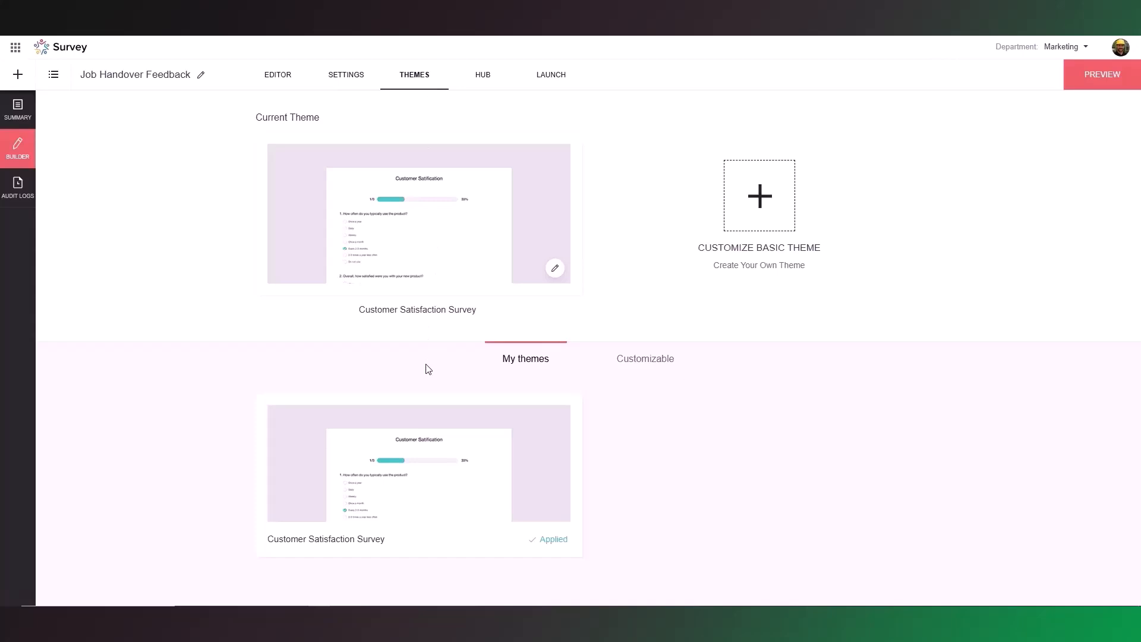
pyautogui.click(554, 267)
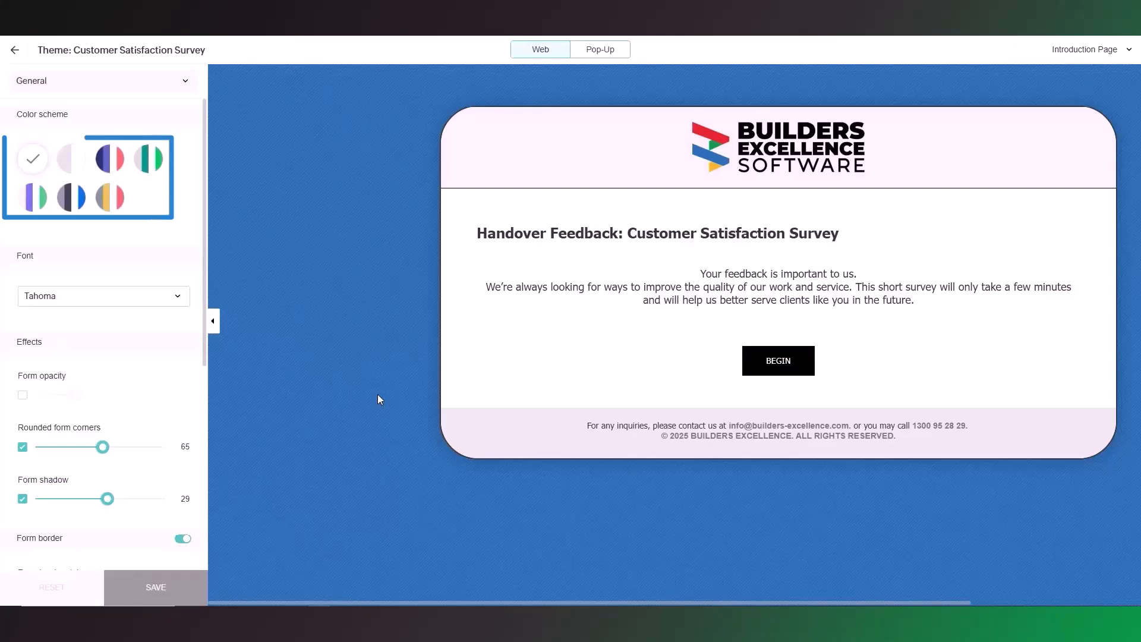
pyautogui.click(72, 162)
pyautogui.click(109, 164)
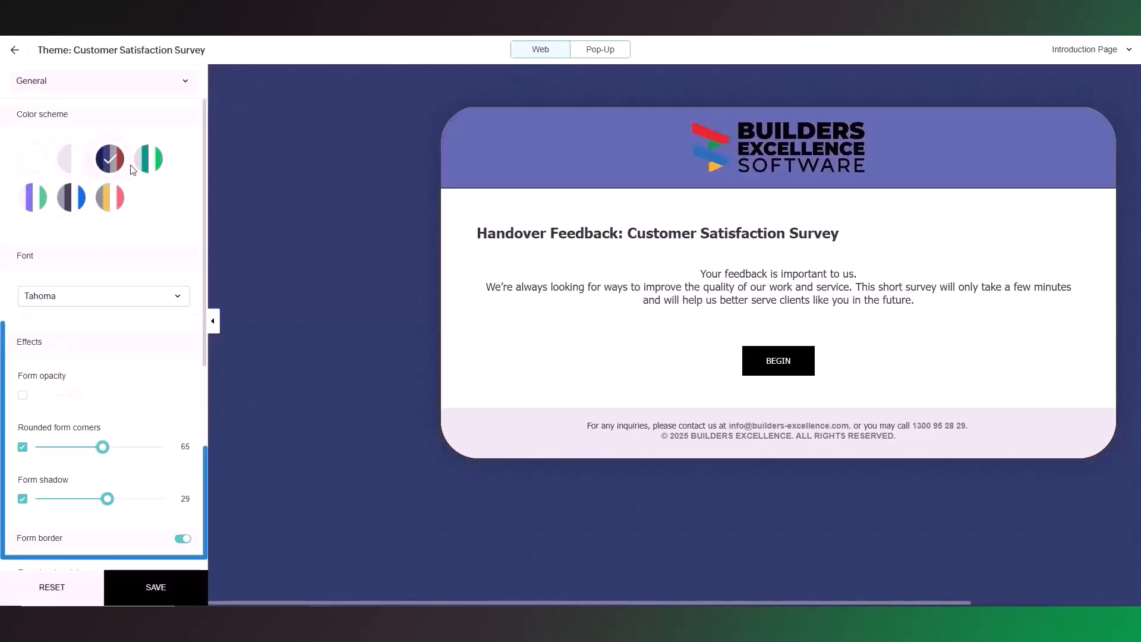
pyautogui.click(148, 161)
pyautogui.click(72, 163)
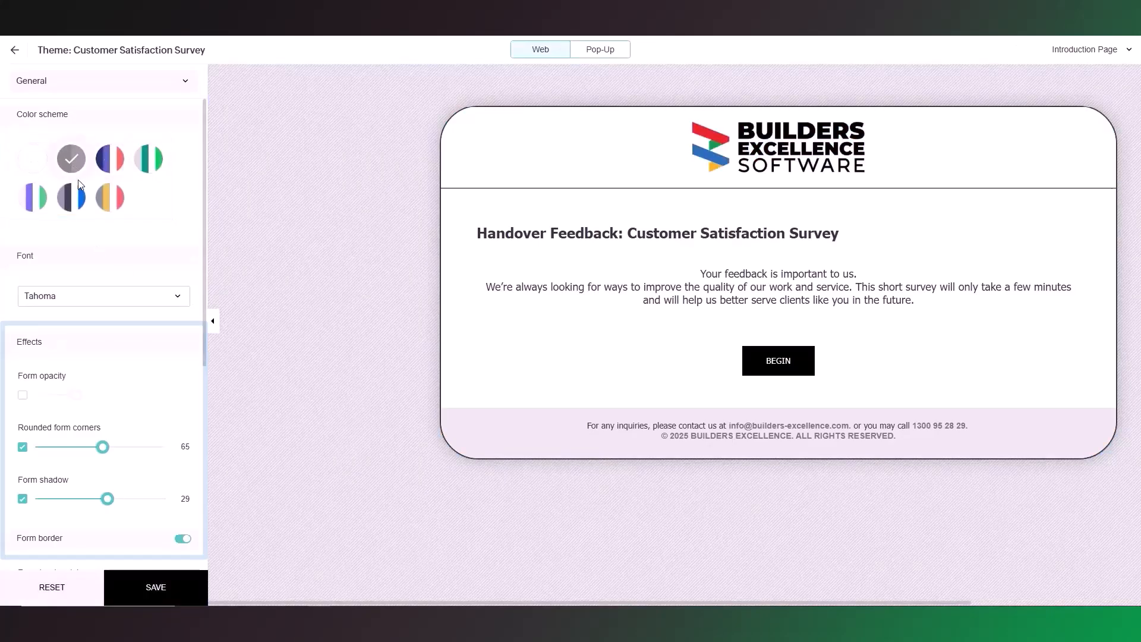
pyautogui.click(150, 589)
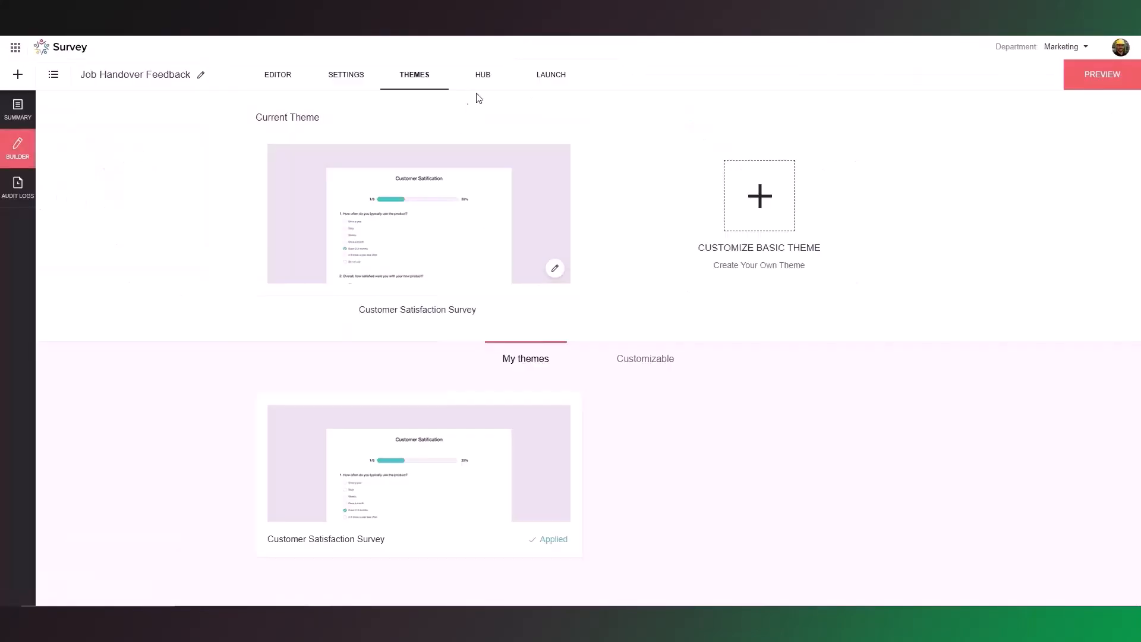
# Look through the survey hub's response actions: Integrations, Triggers and Track
pyautogui.click(485, 76)
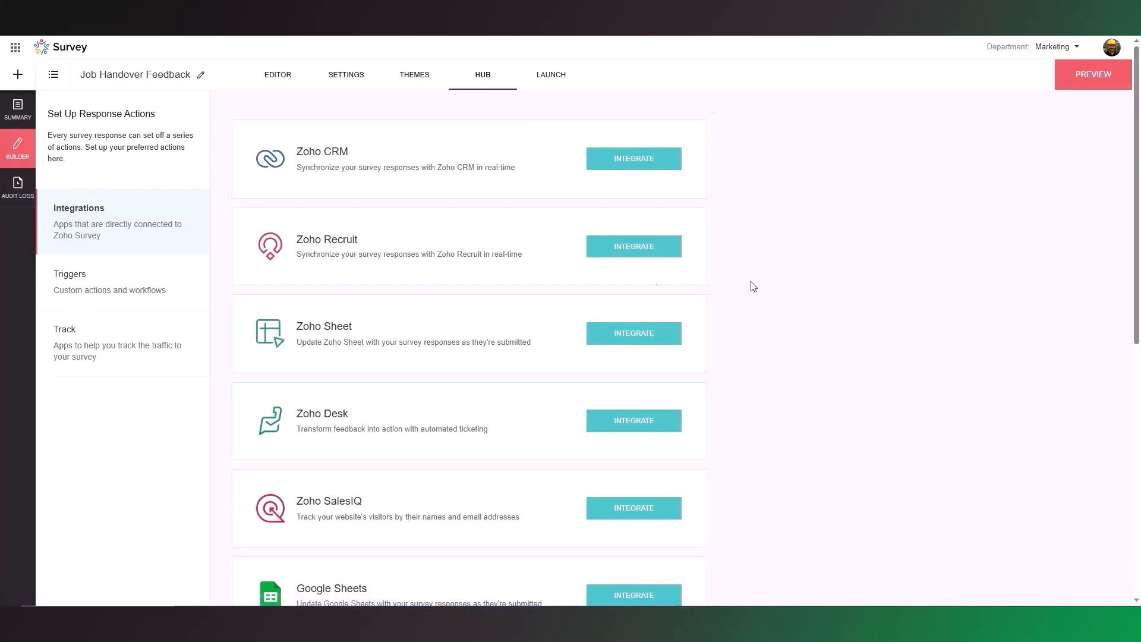
pyautogui.click(126, 304)
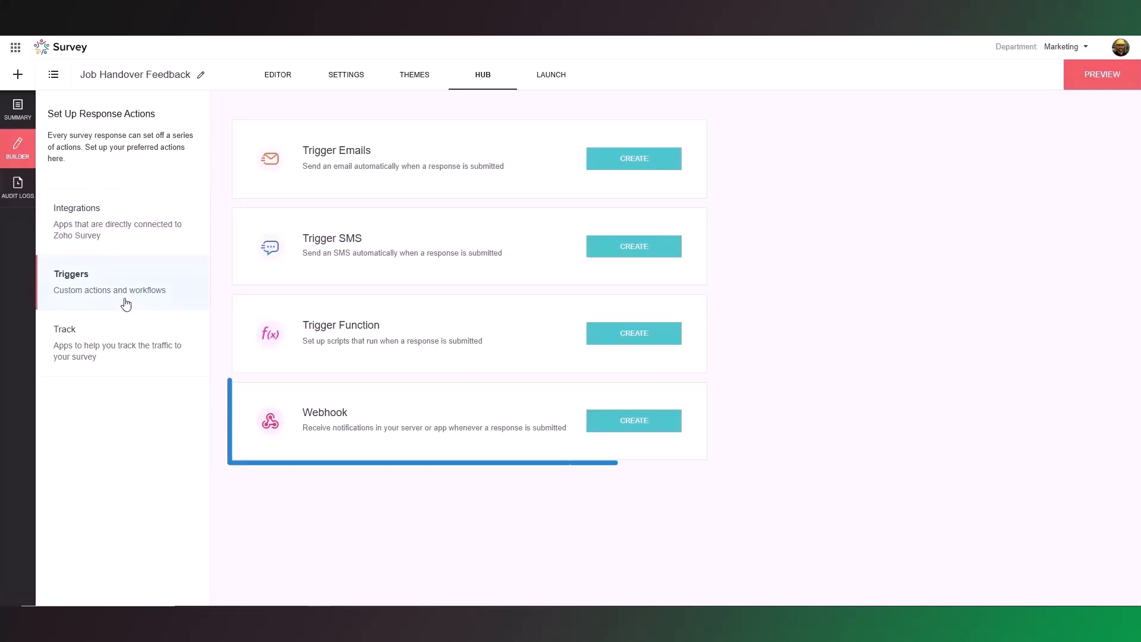
pyautogui.click(136, 354)
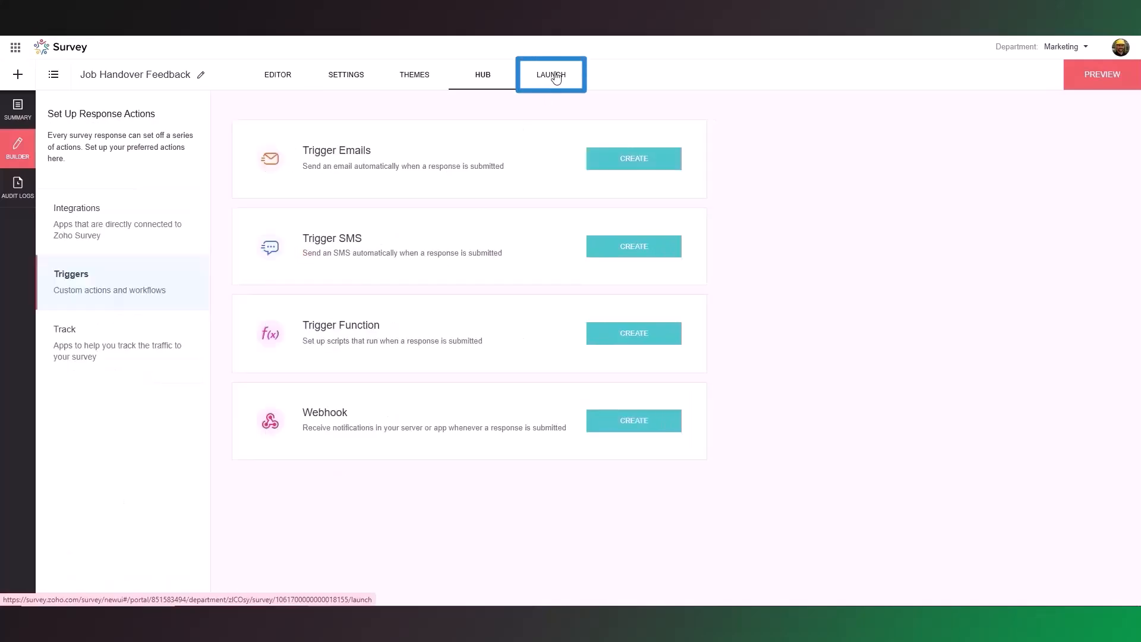
# Preview the survey from the launch section, going through General Satisfaction, Communication and Timelines, Project Delivery and Conclusion
pyautogui.click(552, 82)
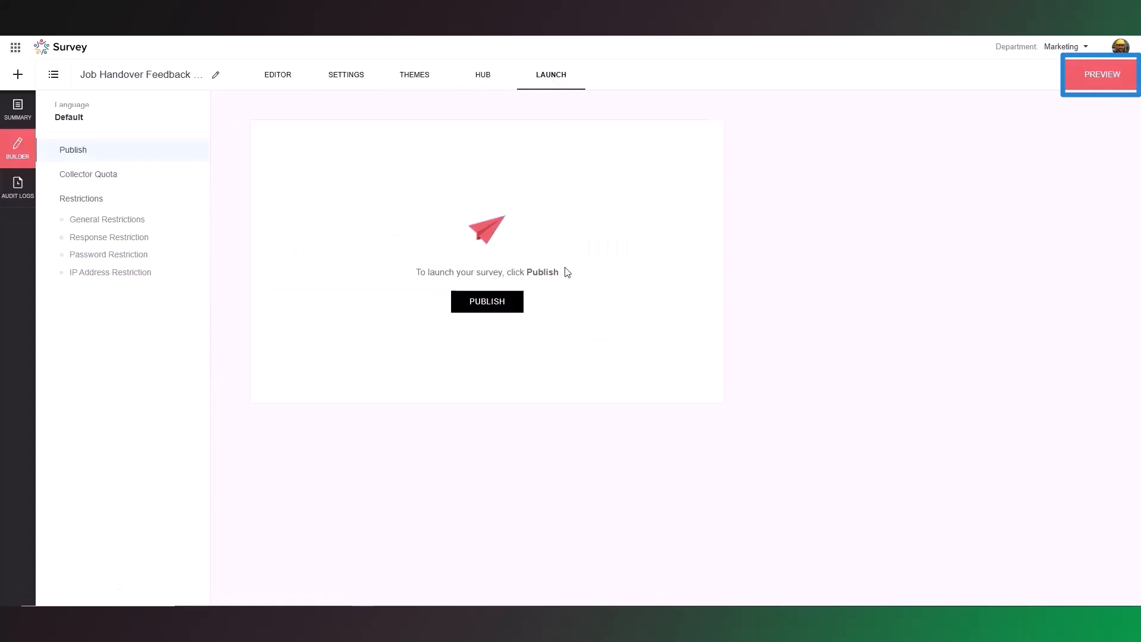
pyautogui.click(1082, 81)
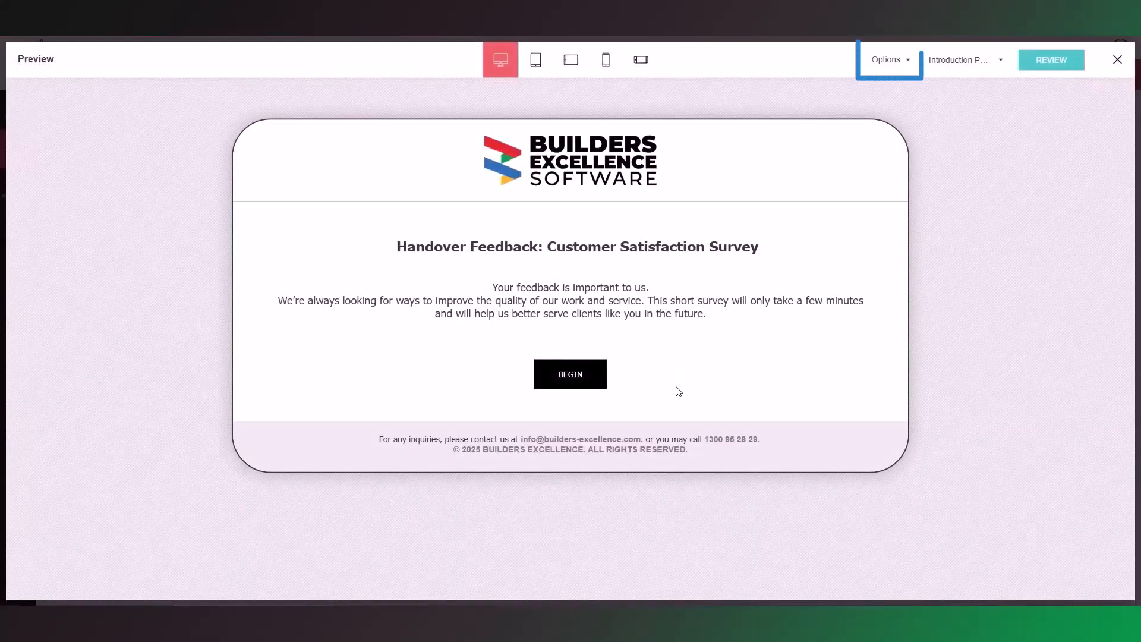
pyautogui.click(986, 70)
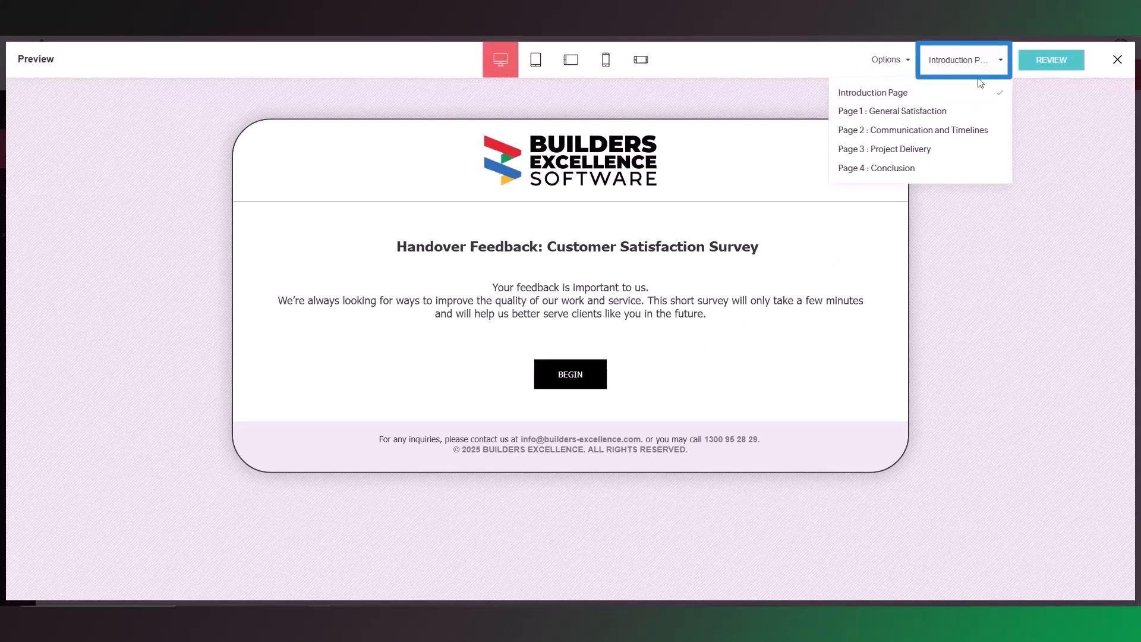
pyautogui.click(950, 113)
pyautogui.click(960, 60)
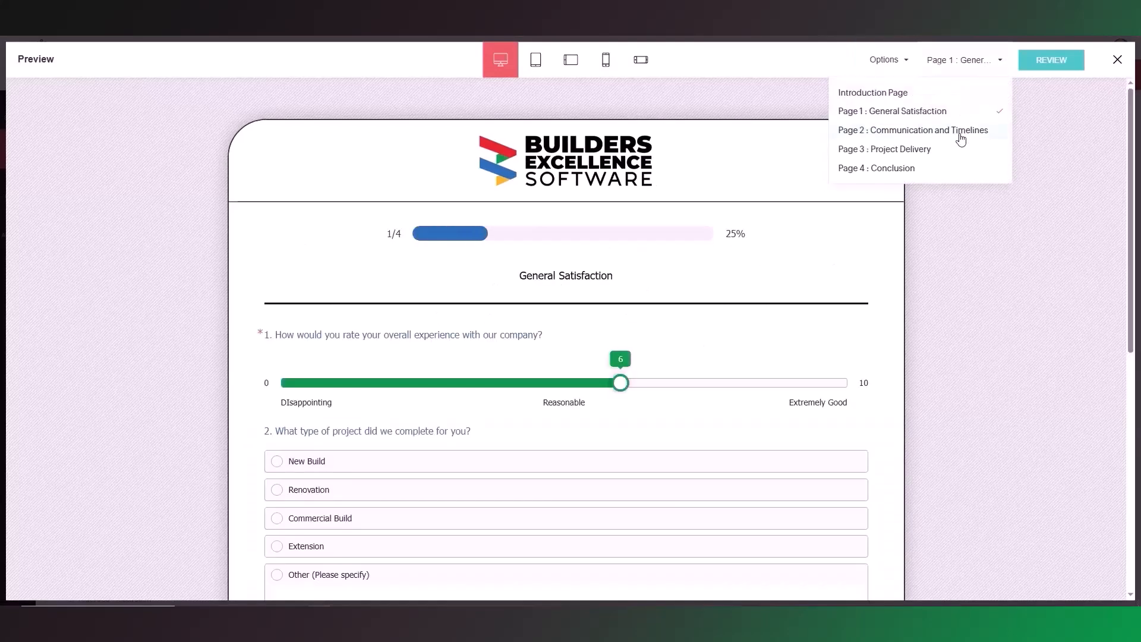
pyautogui.click(951, 130)
pyautogui.click(960, 60)
pyautogui.click(945, 150)
pyautogui.click(960, 62)
pyautogui.click(944, 168)
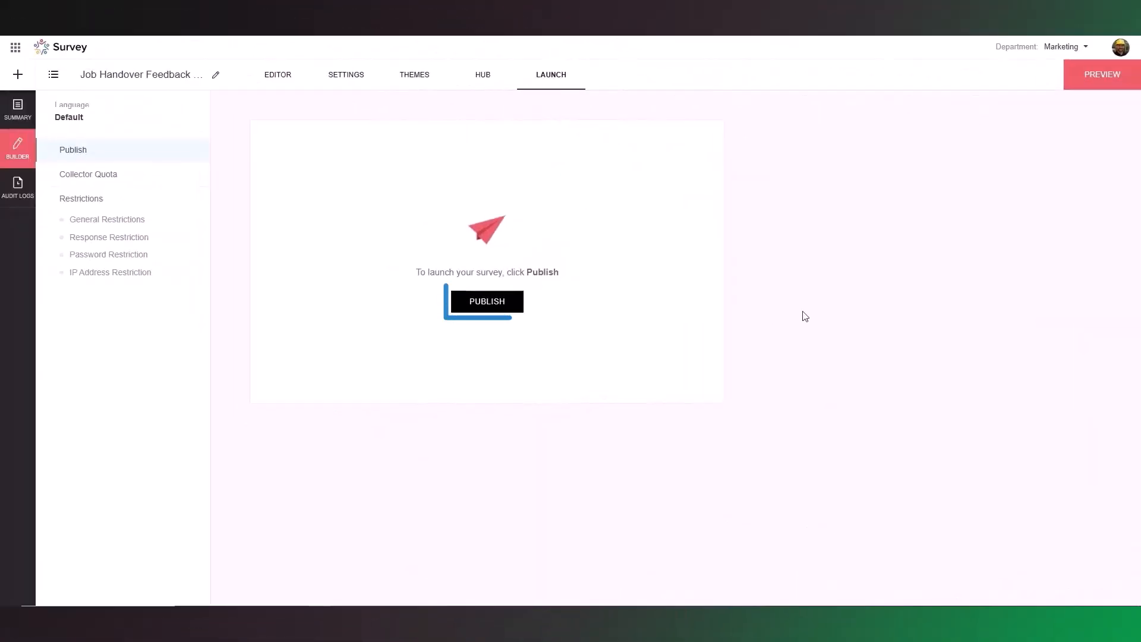
# Publish the Job Handover Feedback survey
pyautogui.click(481, 311)
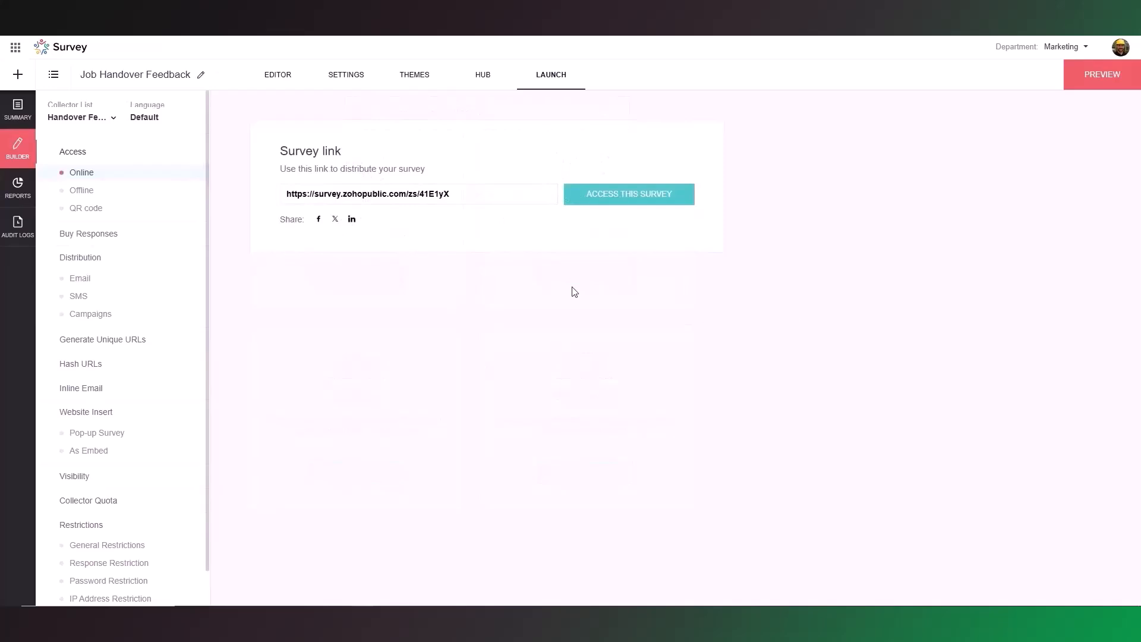
# Review the survey's default report, covering both the summary of responses and the individual responses
pyautogui.click(20, 193)
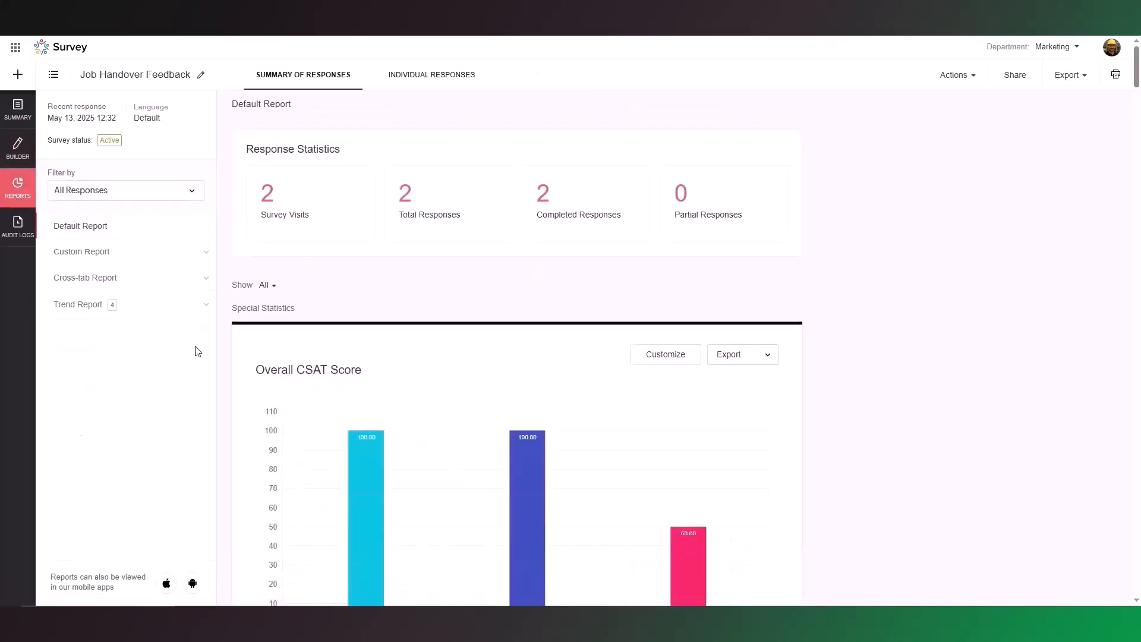
pyautogui.scroll(-4, 1137, 115)
pyautogui.moveTo(1137, 115); pyautogui.dragTo(1138, 89)
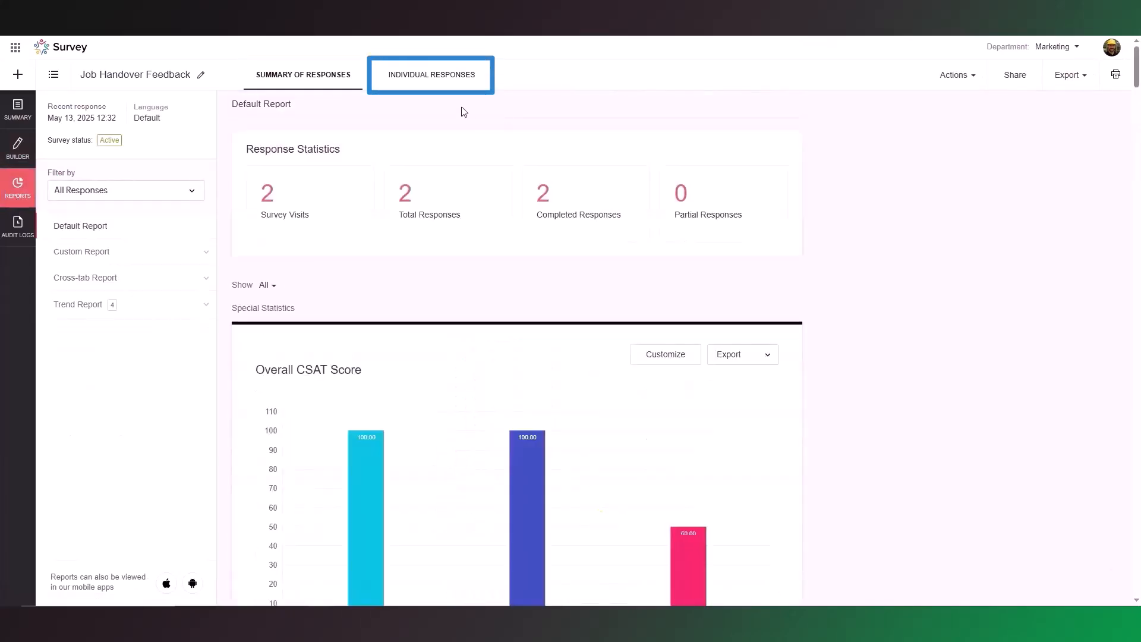
pyautogui.click(423, 76)
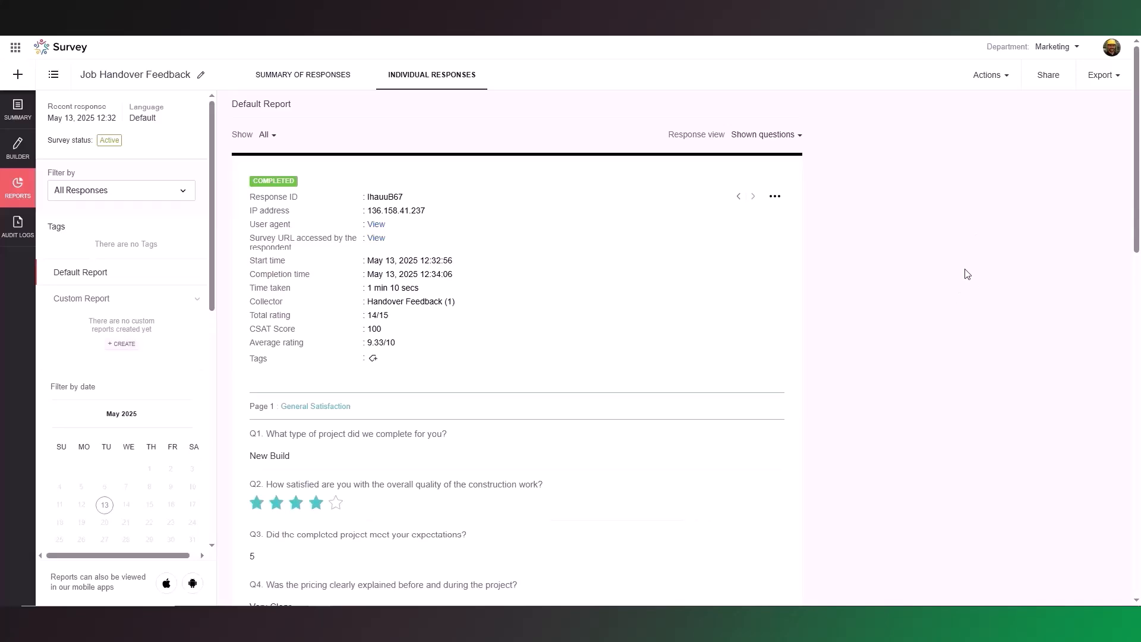
# Export the summary of responses report as a spreadsheet
pyautogui.click(314, 83)
pyautogui.click(1093, 88)
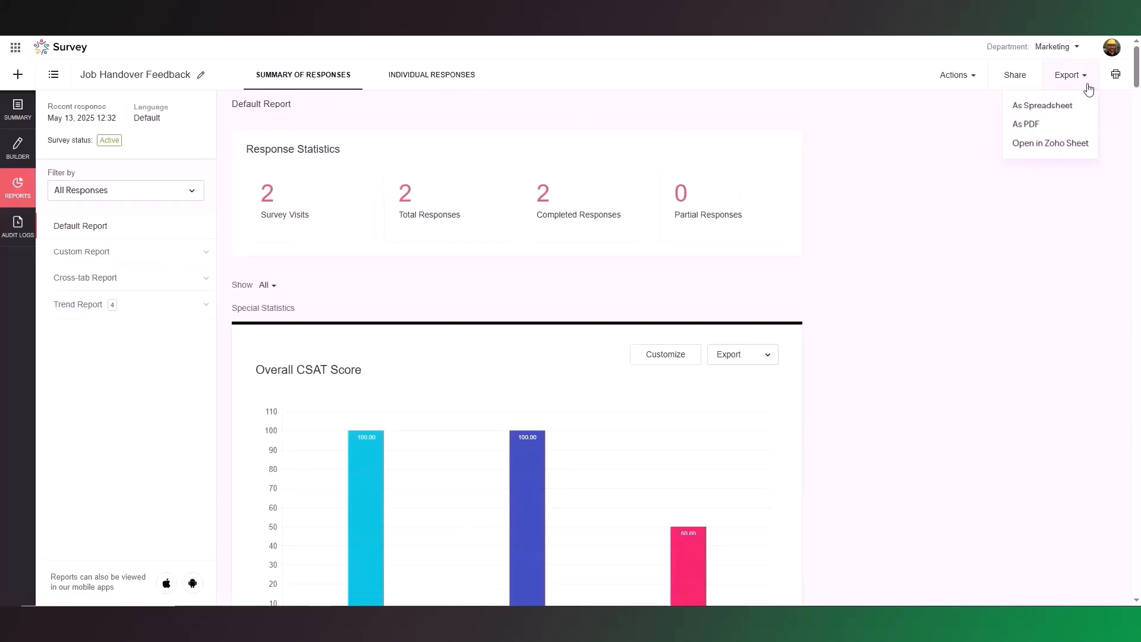
pyautogui.click(1064, 107)
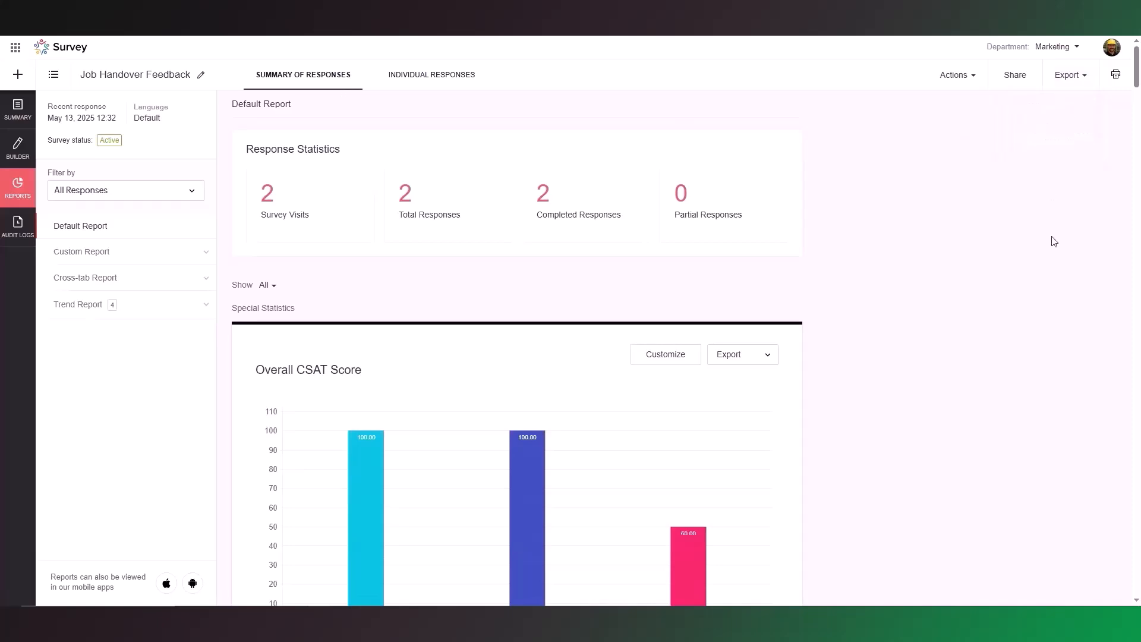
# Close the Job Handover Feedback survey from its launch options so it stops receiving responses
pyautogui.click(18, 149)
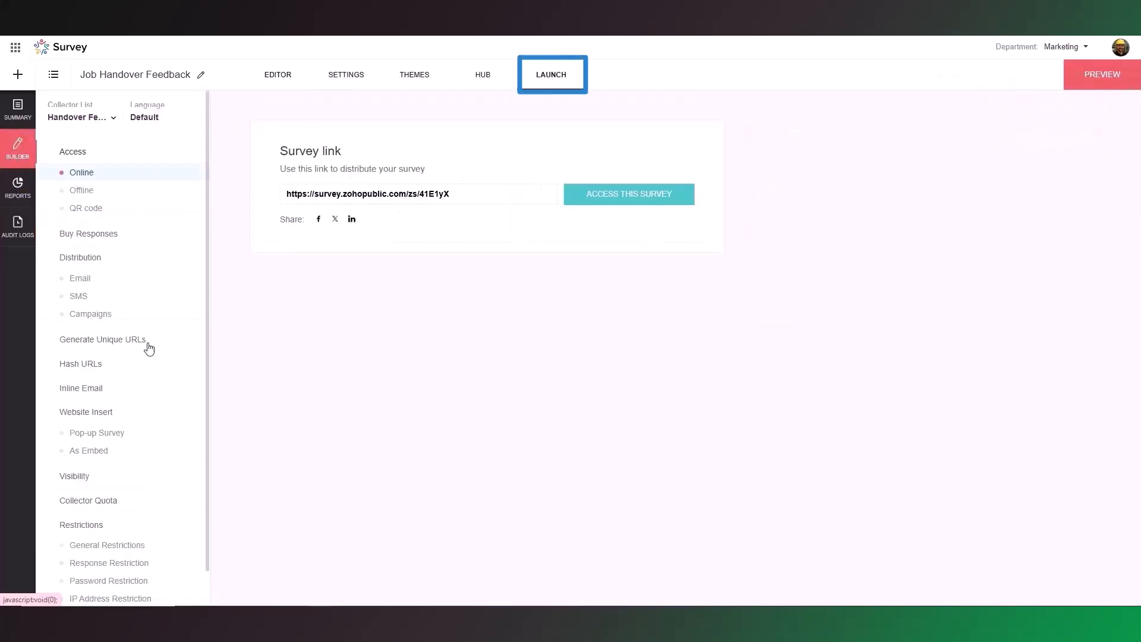
pyautogui.scroll(-1, 166, 345)
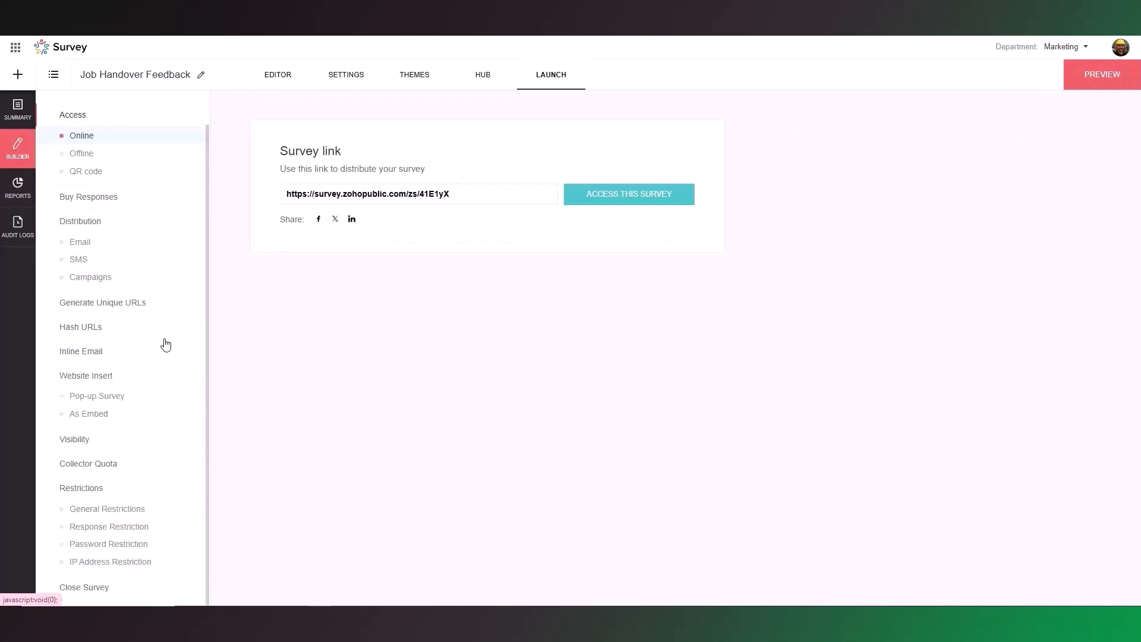
pyautogui.click(134, 591)
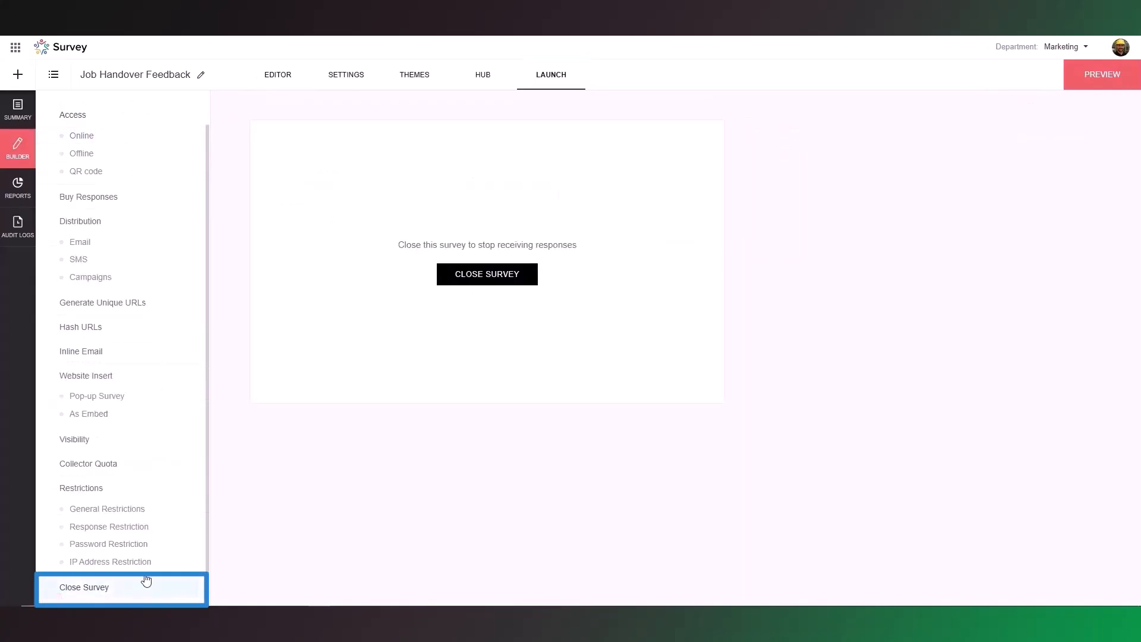
pyautogui.click(494, 286)
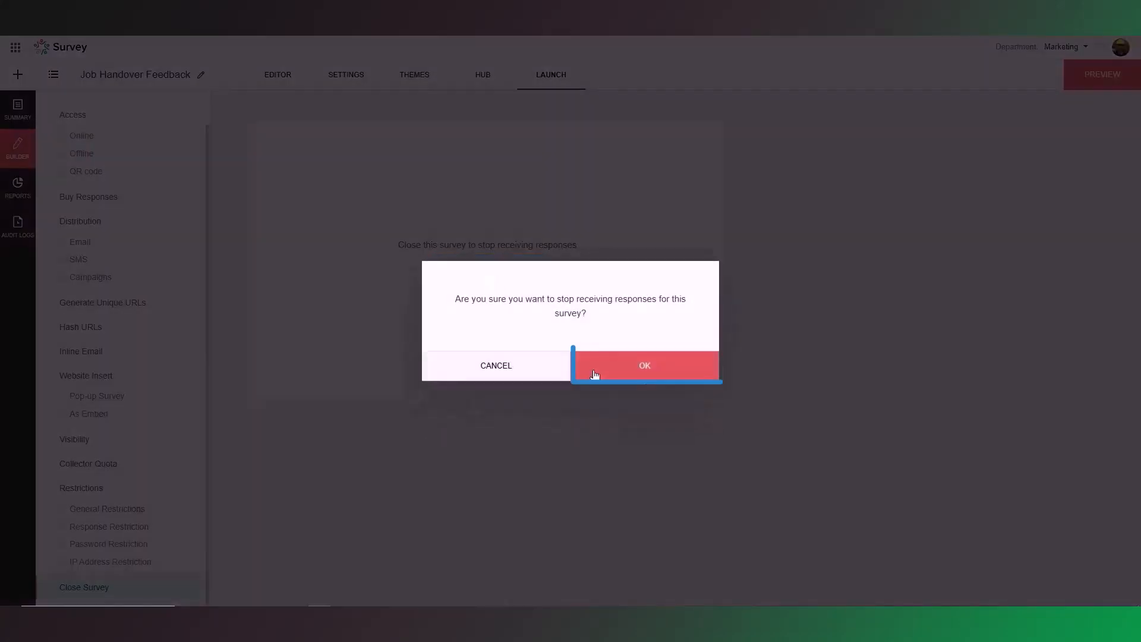
pyautogui.click(593, 374)
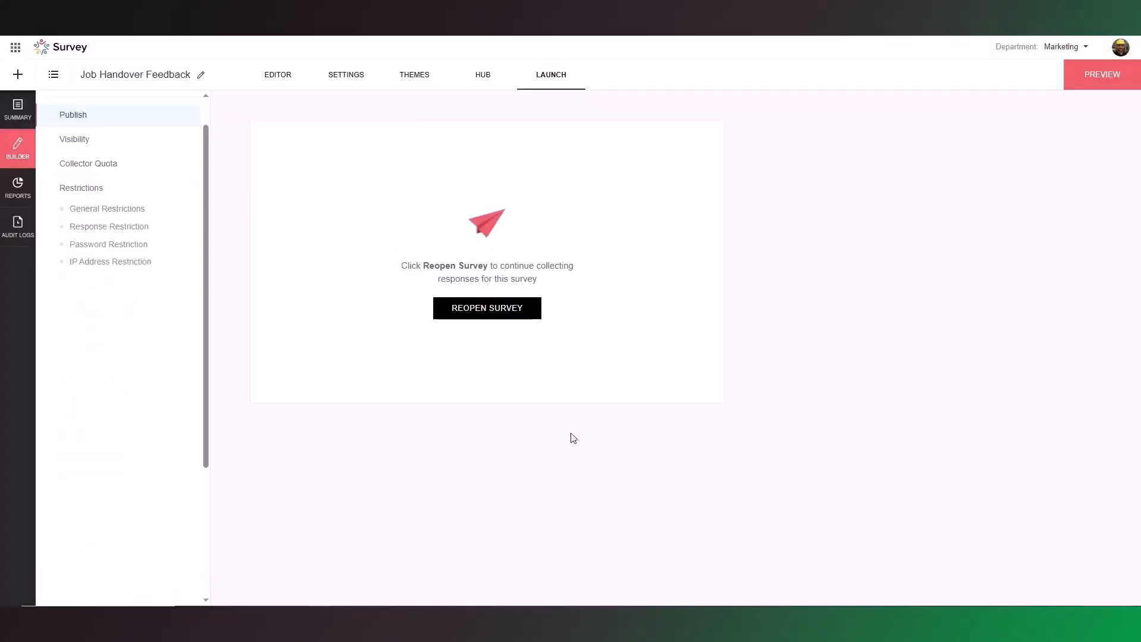